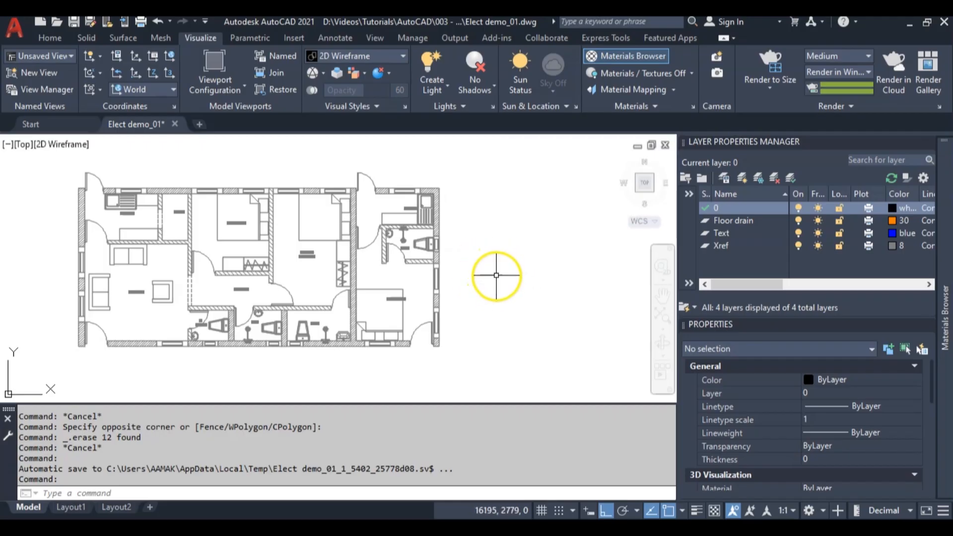
- Draw a 150 by 150 square in the empty area beside the floor plan
left_click(501, 277)
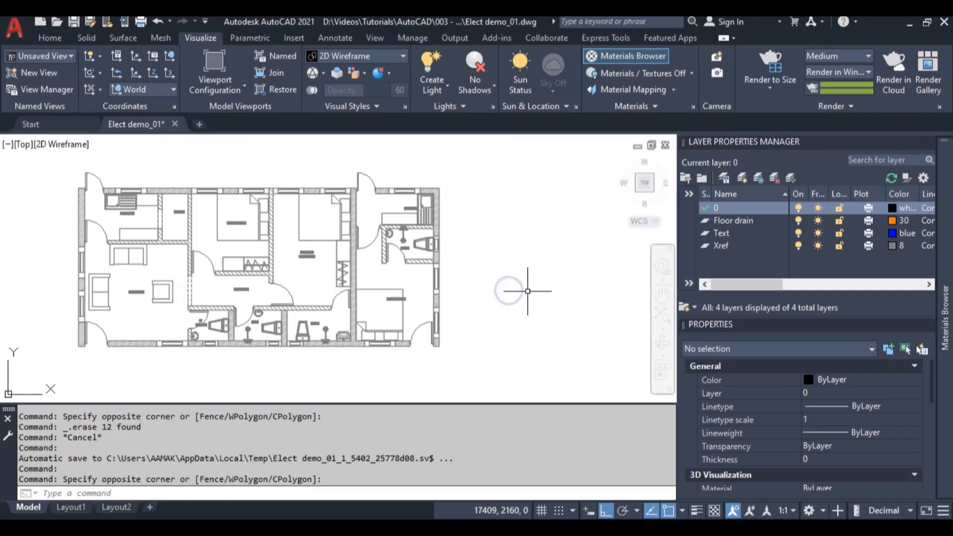
type("rec")
key("Return")
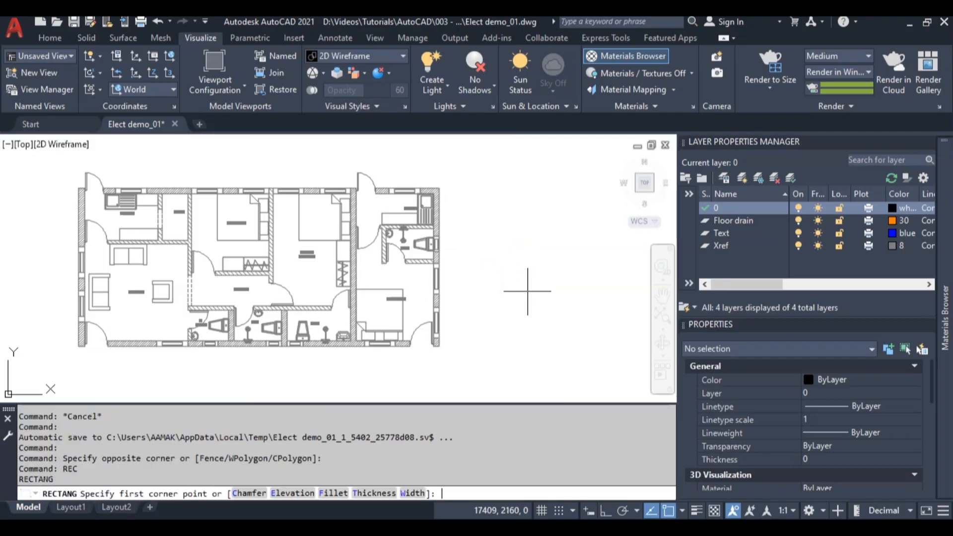
left_click(507, 247)
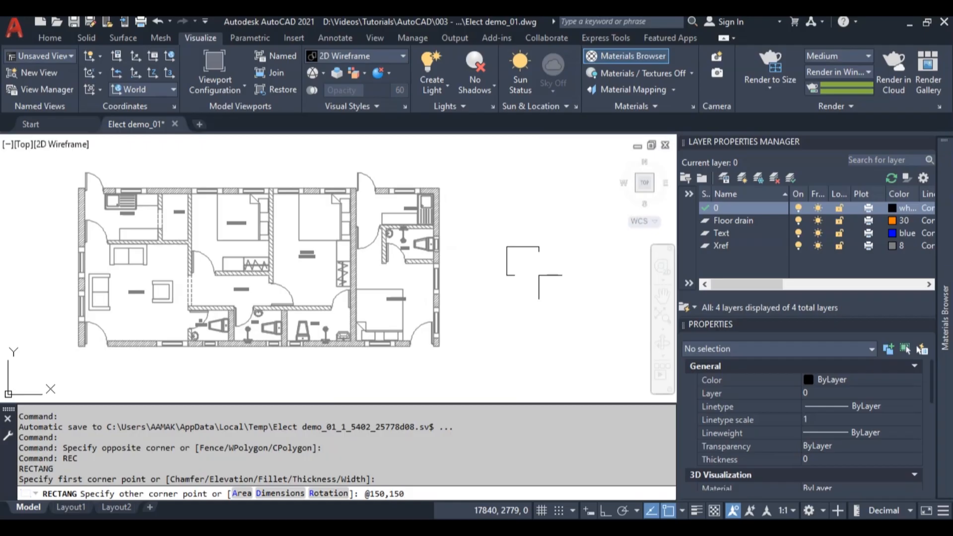
key("Return")
key("F8")
- Explode the square into separate lines
scroll(512, 243, "up", 8)
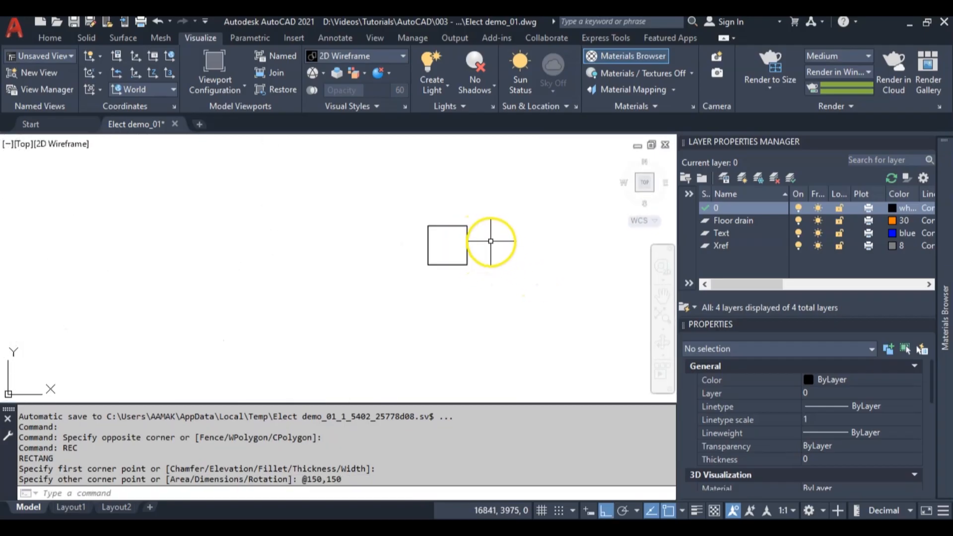
left_click(485, 245)
left_click(438, 237)
left_click(502, 232)
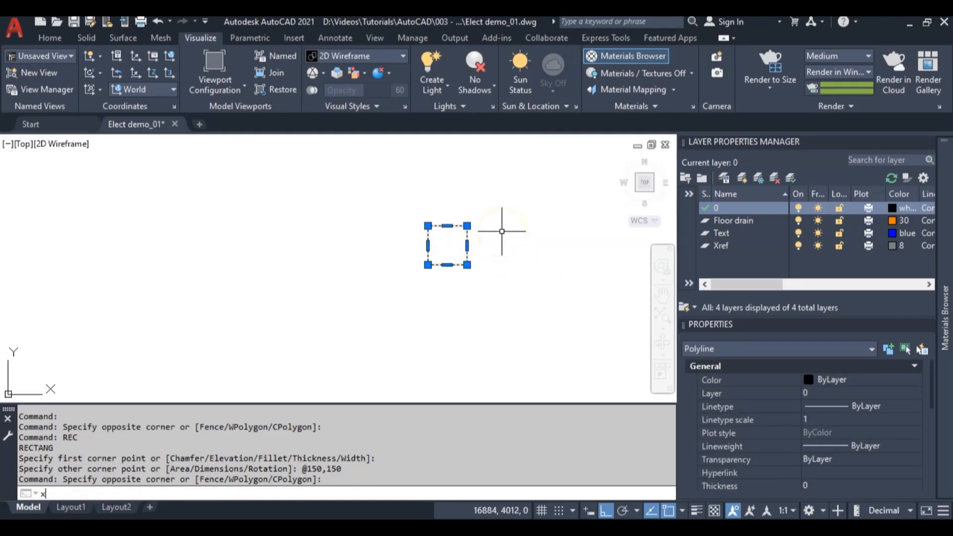
key("Return")
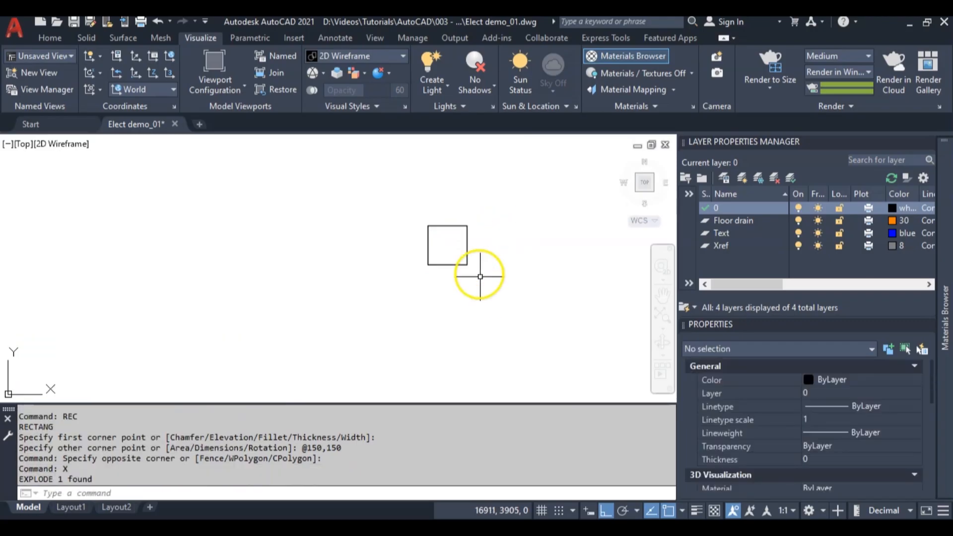
- Offset the square's top edge upward by 75
left_click(459, 240)
left_click(438, 205)
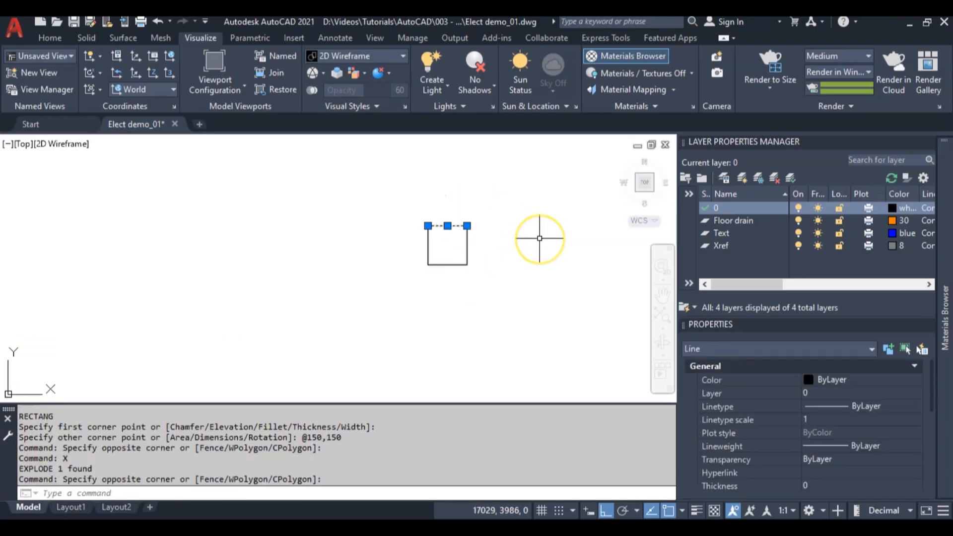
type("o")
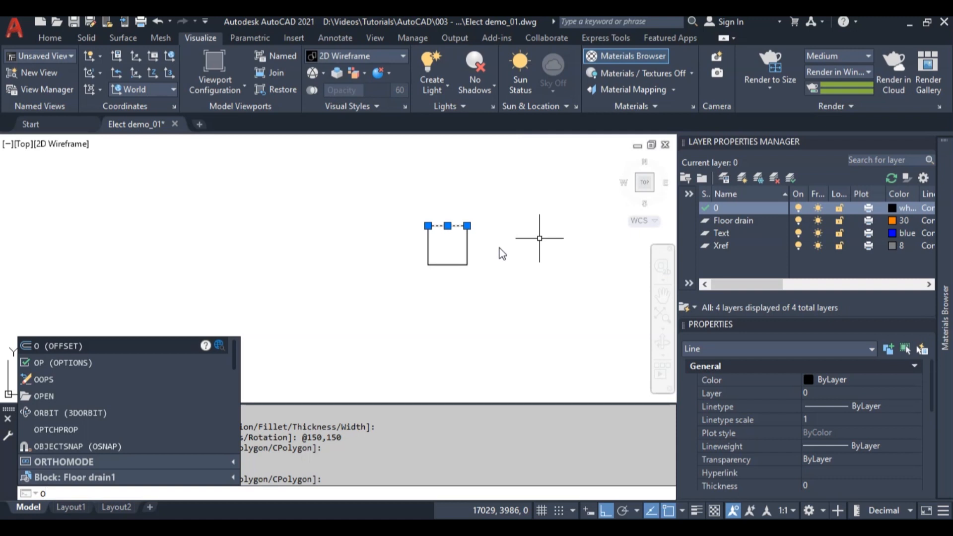
key("Return")
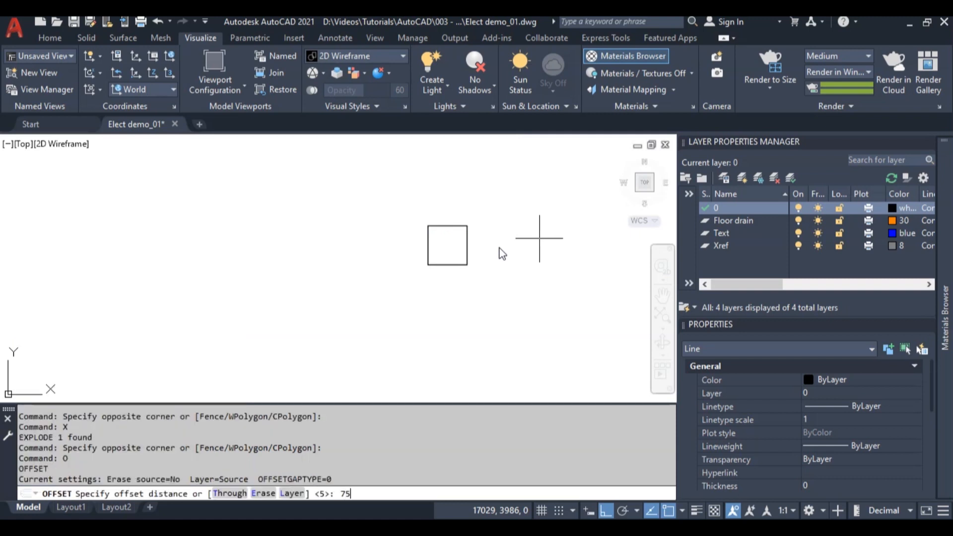
key("Return")
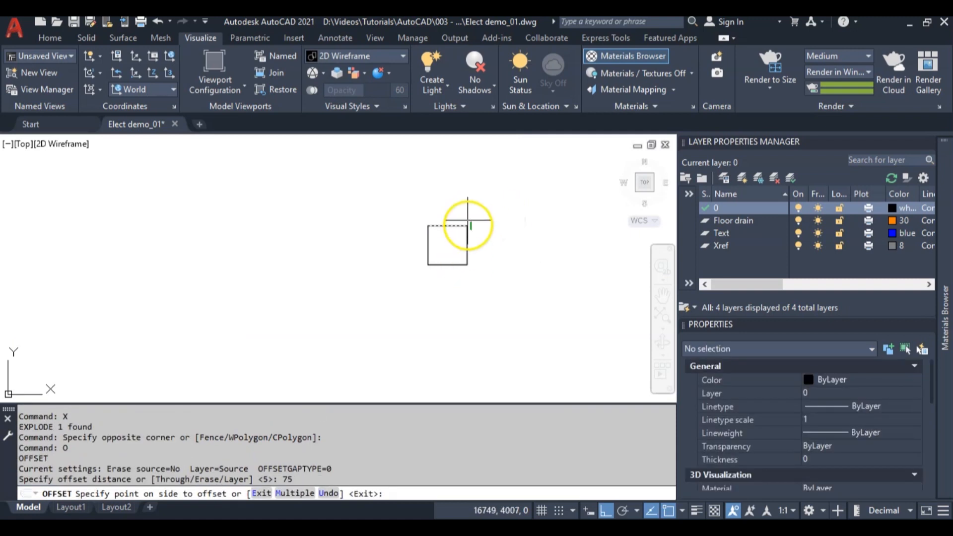
left_click(453, 178)
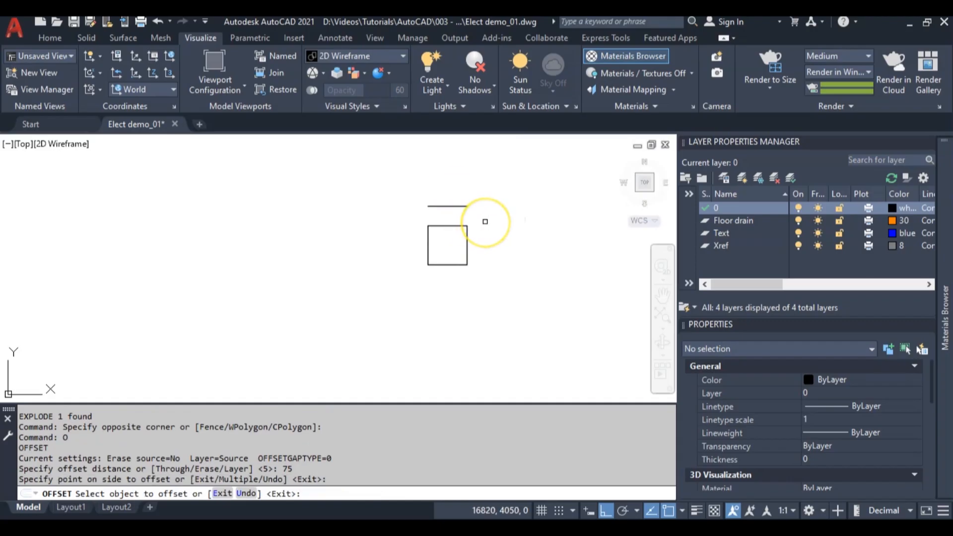
key("Escape")
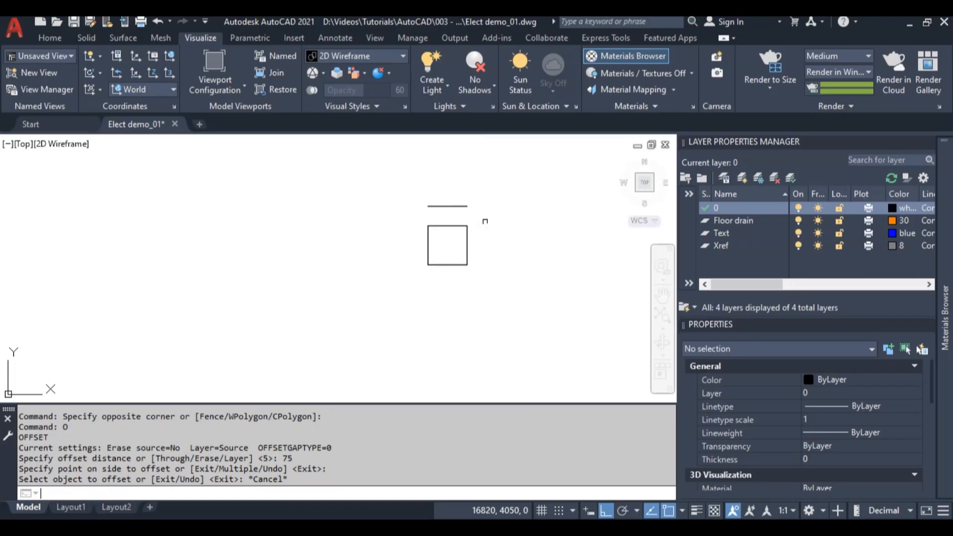
- Draw a three-point arc from the square's upper-left corner through the offset line's midpoint to the upper-right corner
type("a")
key("Return")
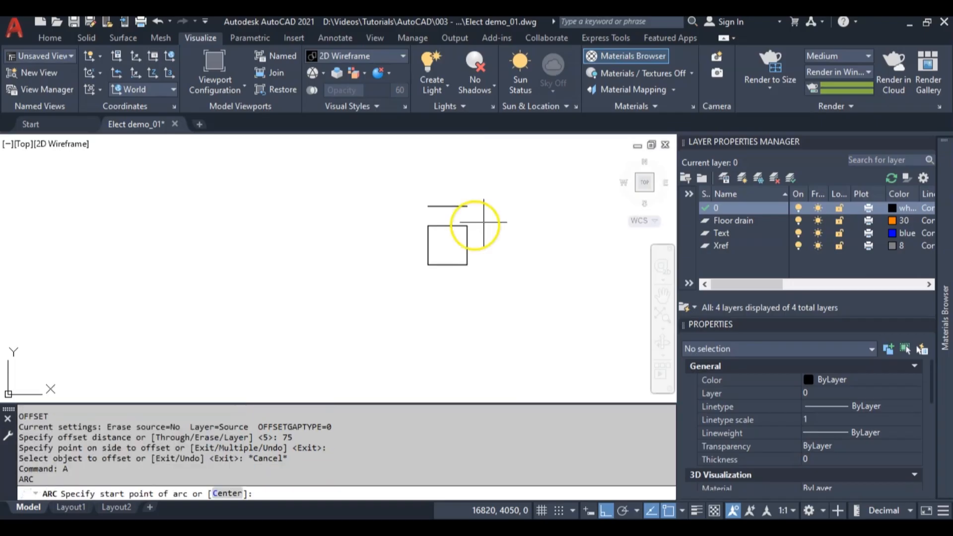
left_click(428, 226)
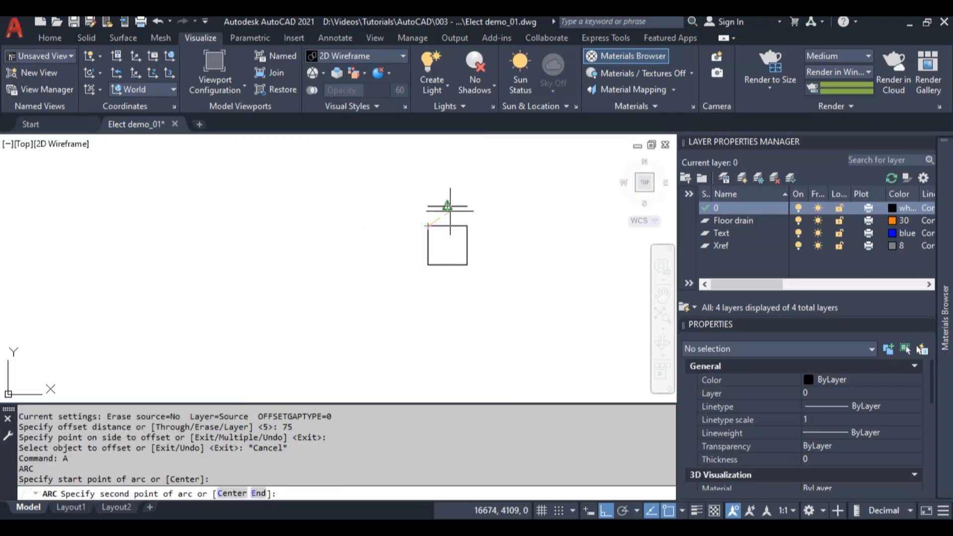
left_click(447, 206)
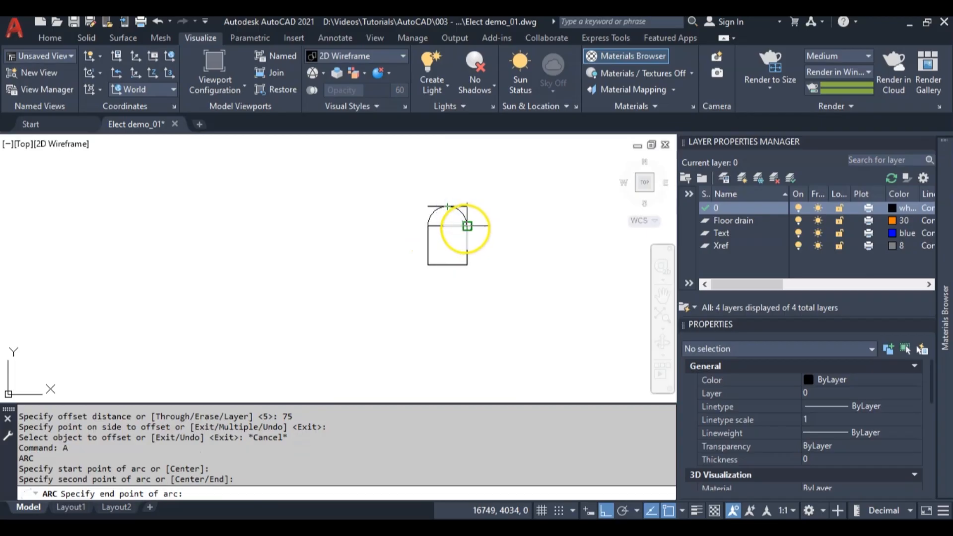
left_click(468, 226)
- Delete the square's top edge beneath the arc
scroll(482, 208, "up", 5)
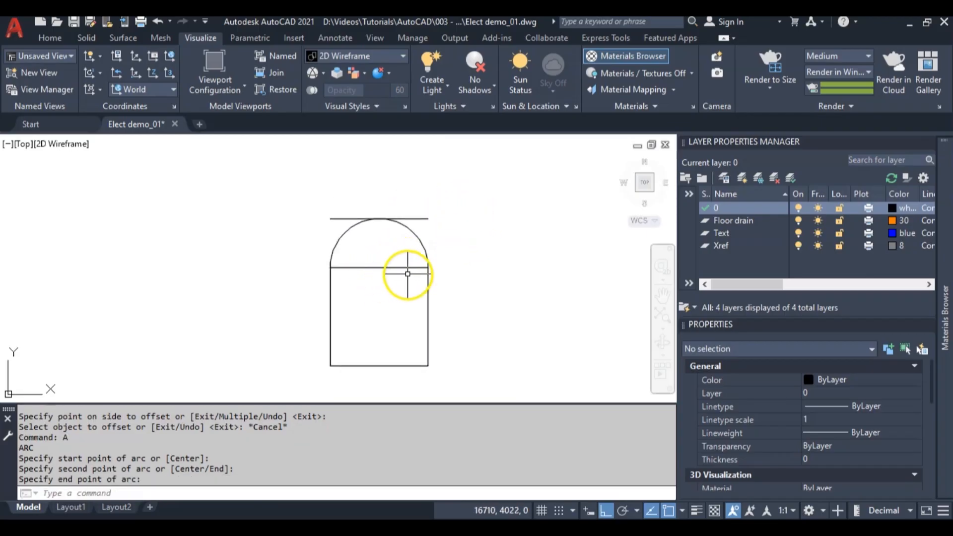
left_click(415, 279)
left_click(376, 238)
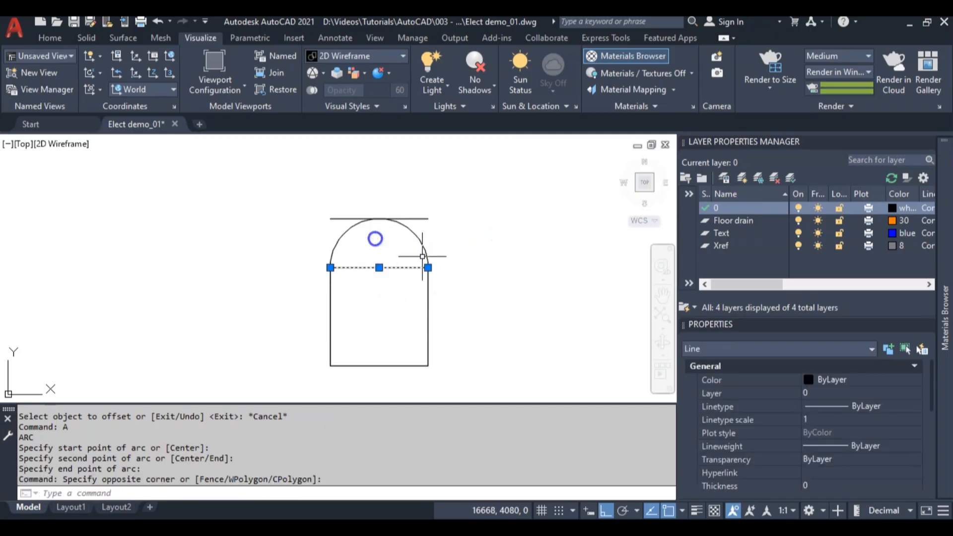
key("Delete")
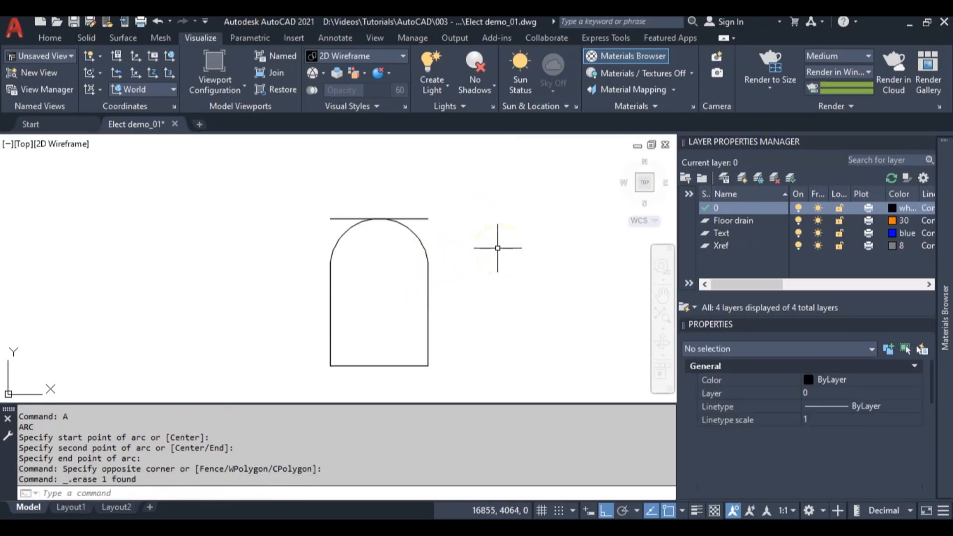
- Draw a 100-long vertical line upward from the apex of the arc
middle_click_drag(403, 195, 349, 265)
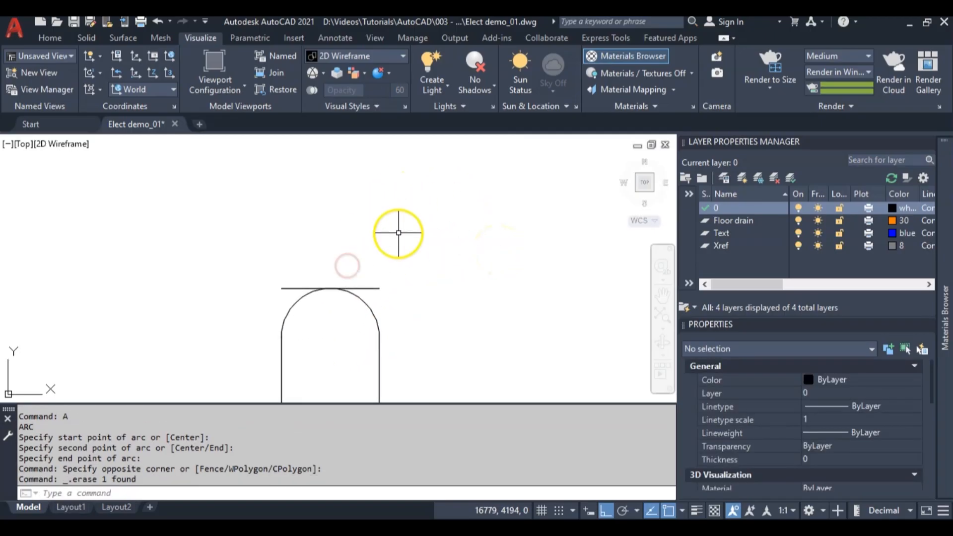
type("l")
key("Return")
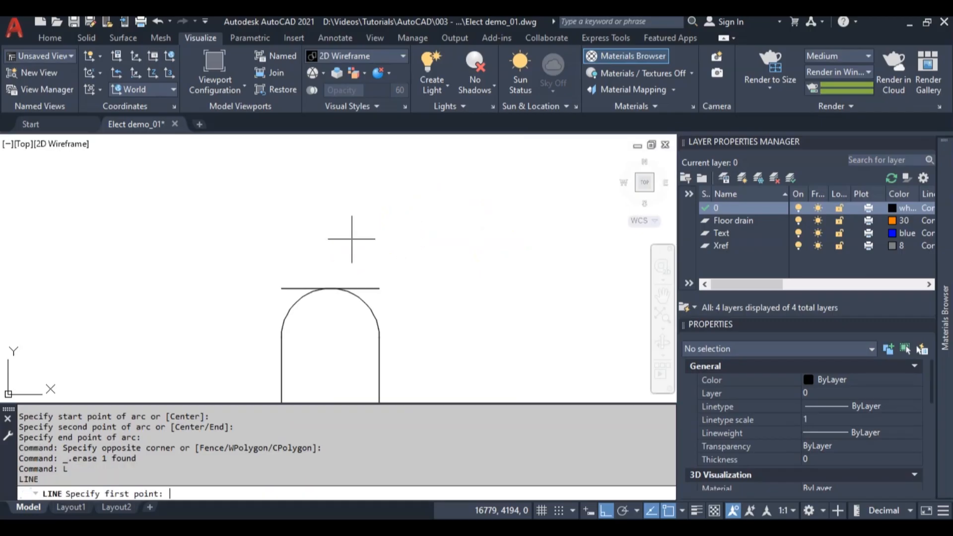
left_click(330, 288)
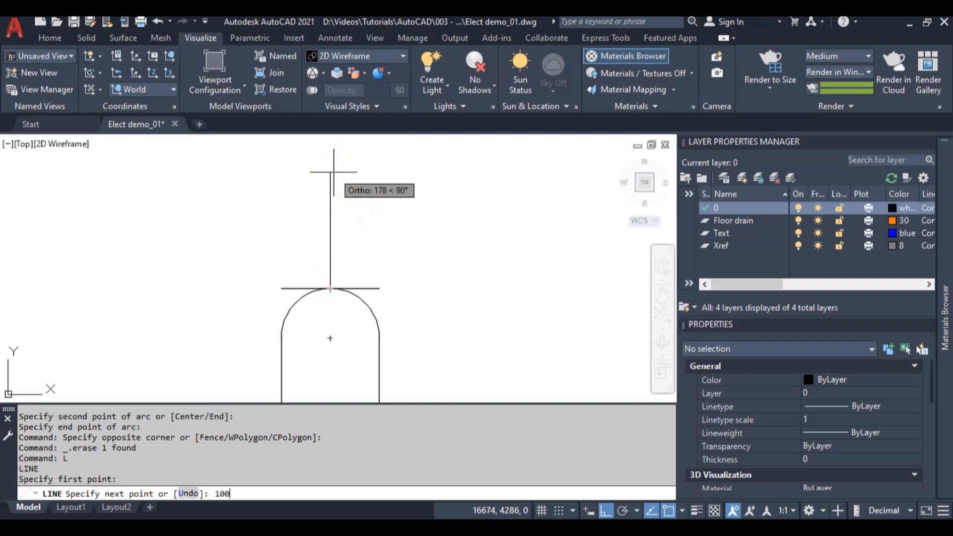
key("Return")
key("Return")
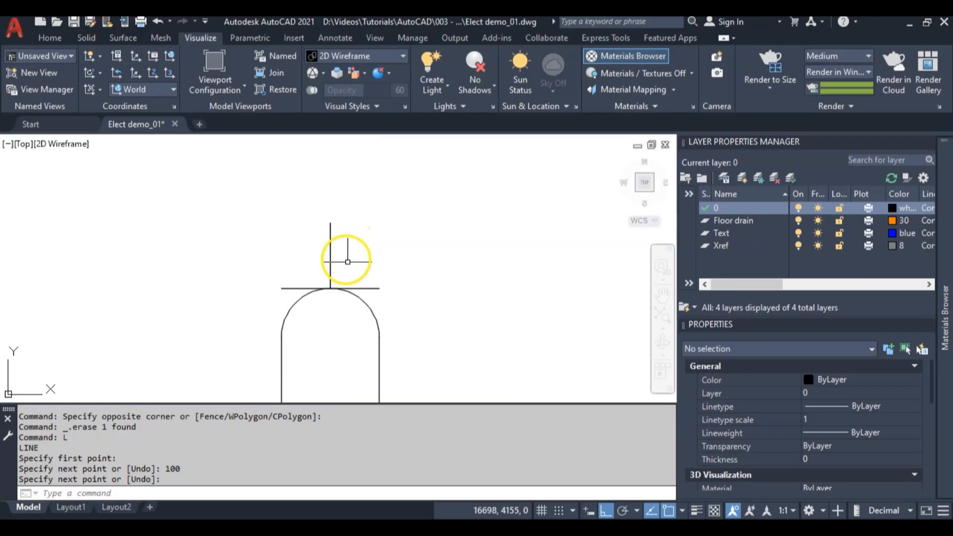
- Offset the vertical line by 12.5 to both its right and left sides
scroll(351, 290, "up", 3)
middle_click_drag(305, 250, 364, 287)
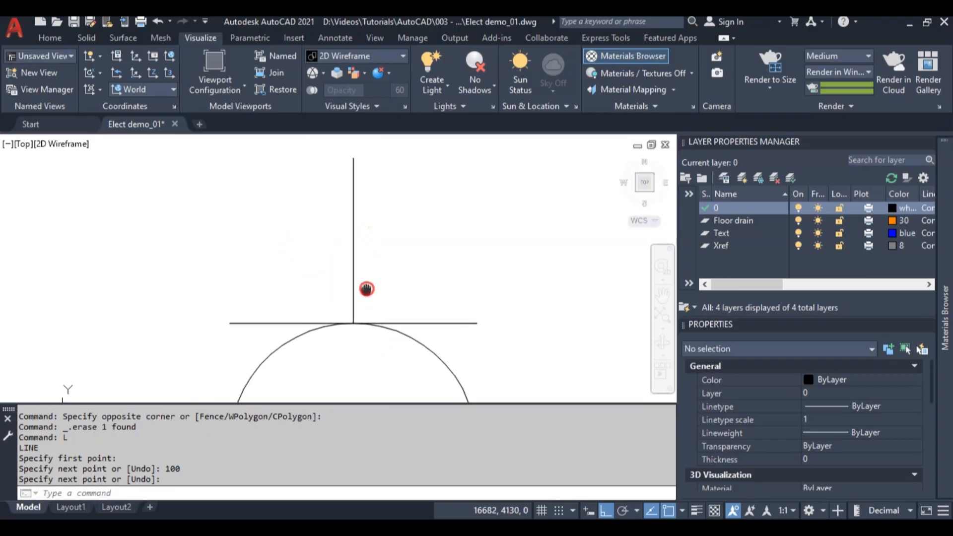
left_click(366, 270)
left_click(309, 251)
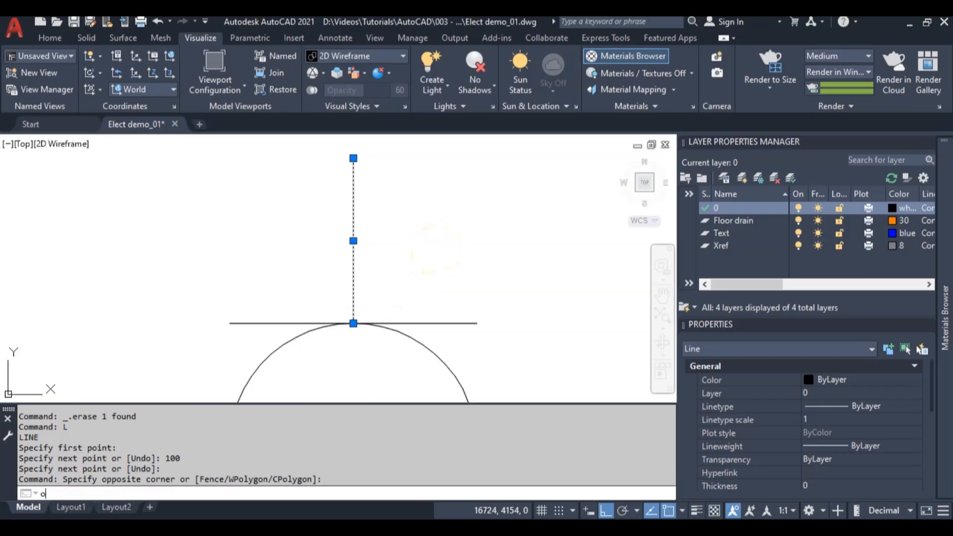
key("Return")
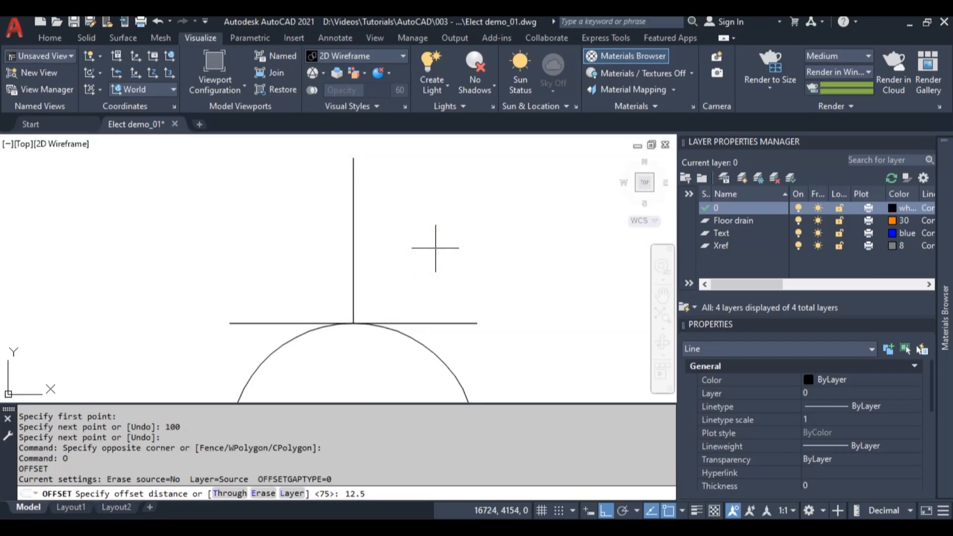
key("Return")
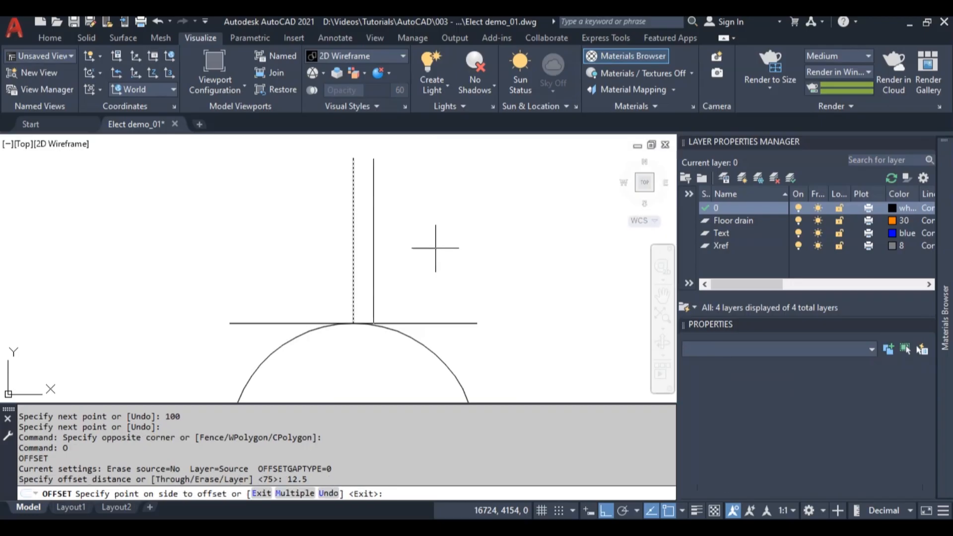
left_click(436, 248)
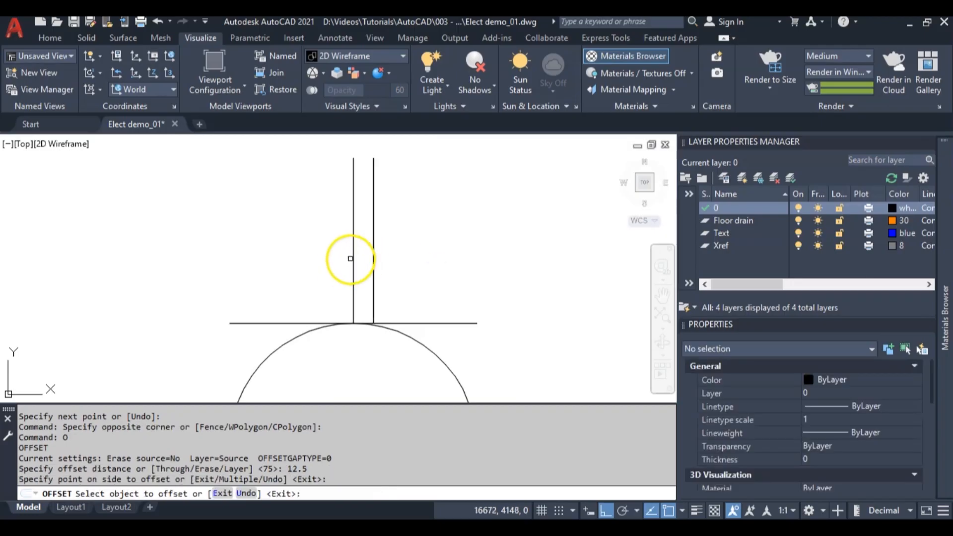
left_click(352, 257)
left_click(294, 266)
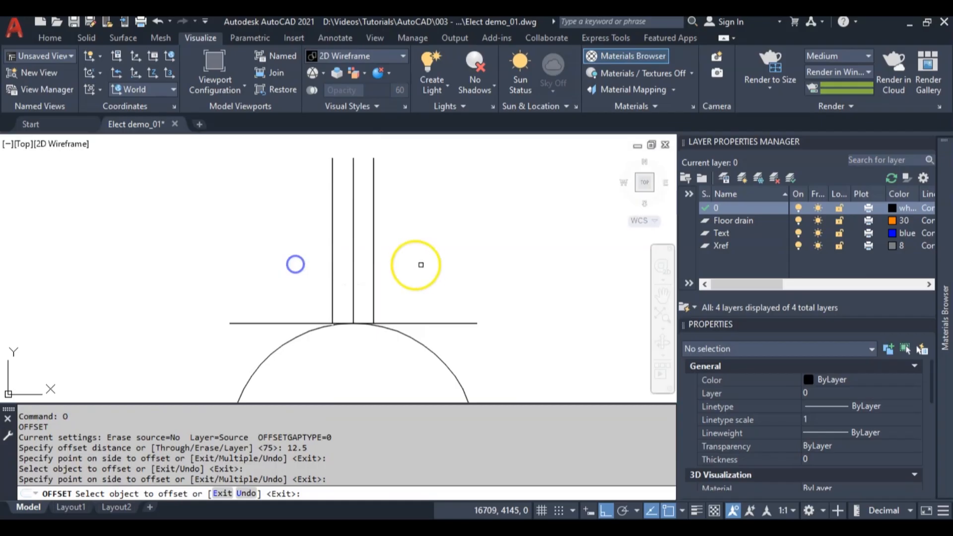
key("Escape")
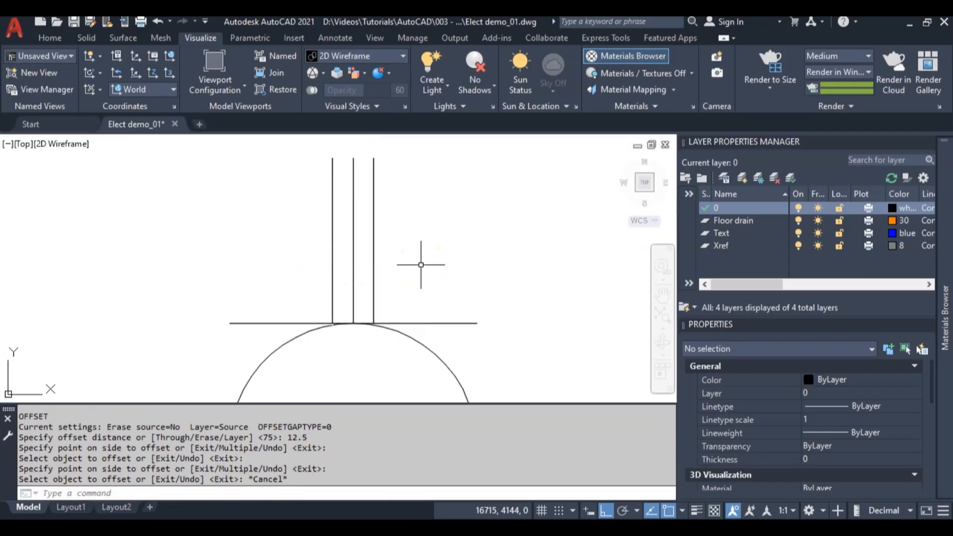
- Extend the two outer vertical lines down to the arc, using the arc as the boundary edge
scroll(377, 320, "up", 8)
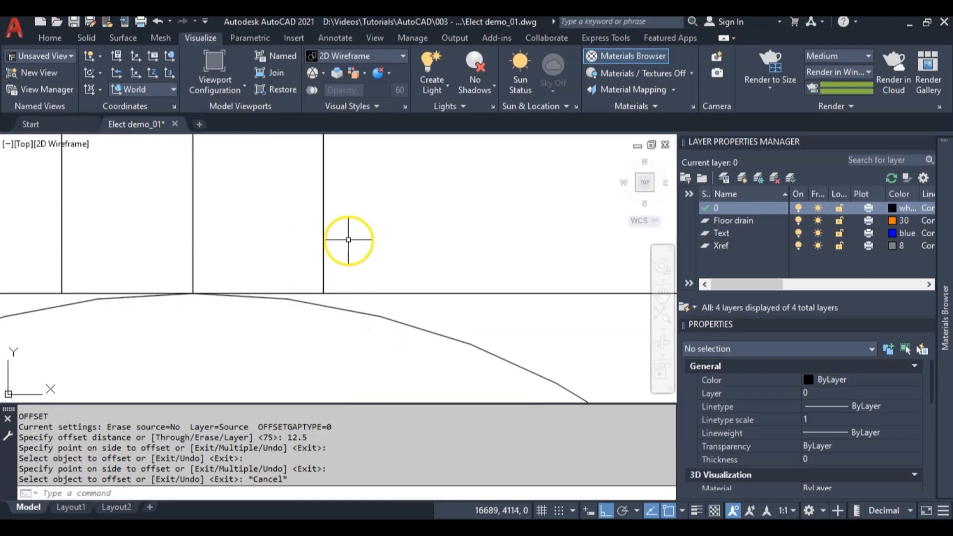
scroll(348, 300, "down", 5)
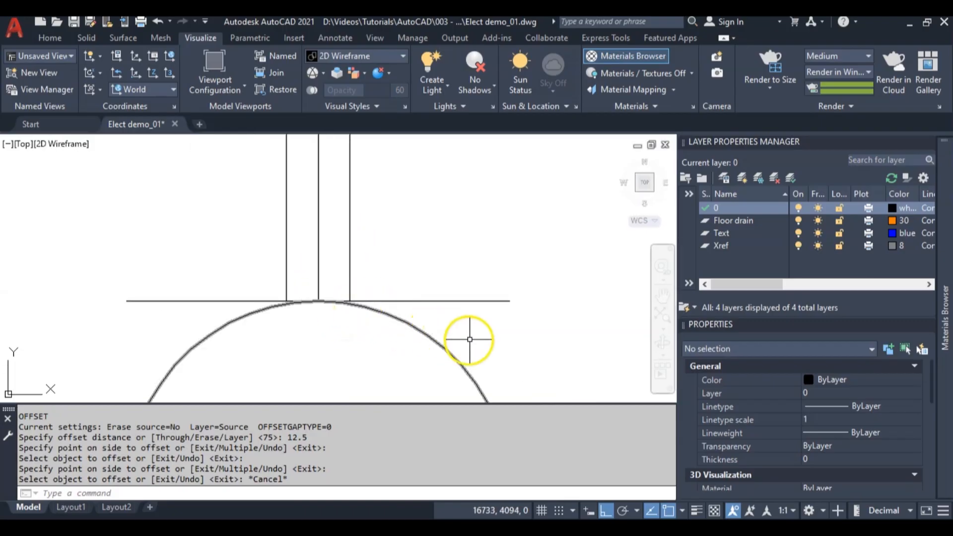
left_click(469, 339)
left_click(411, 357)
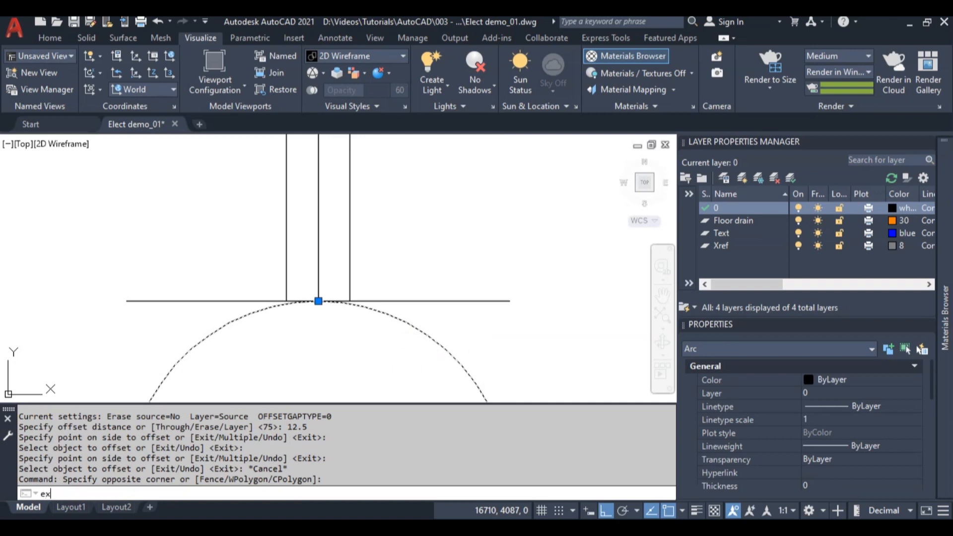
type("ex")
key("Return")
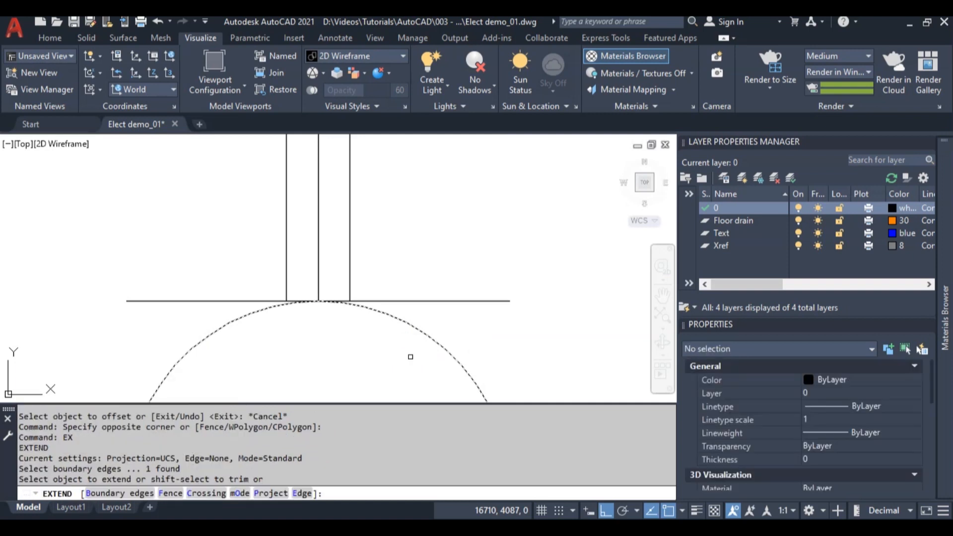
left_click(394, 256)
left_click(181, 223)
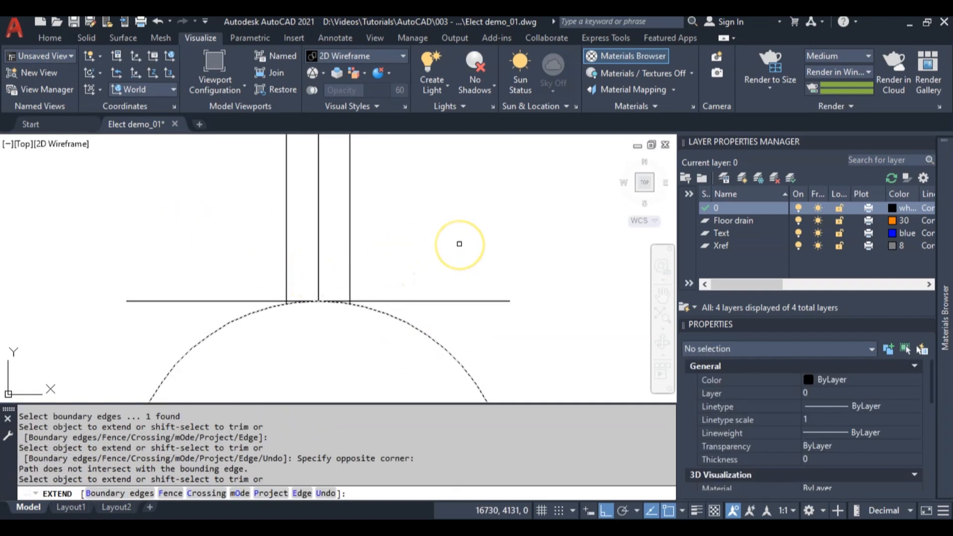
key("Escape")
scroll(459, 244, "down", 5)
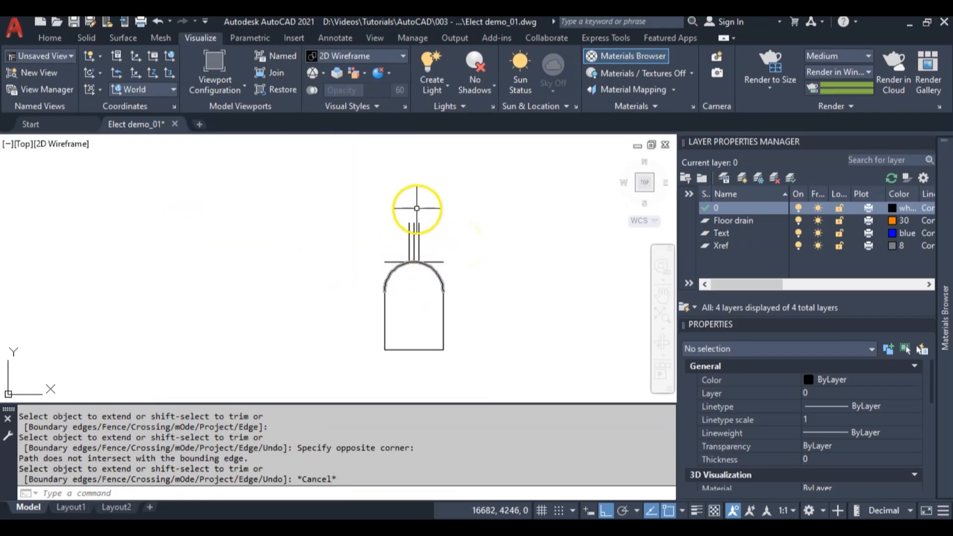
- Draw a horizontal line joining the upper ends of the two outer vertical lines
scroll(415, 207, "up", 4)
scroll(437, 251, "down", 2)
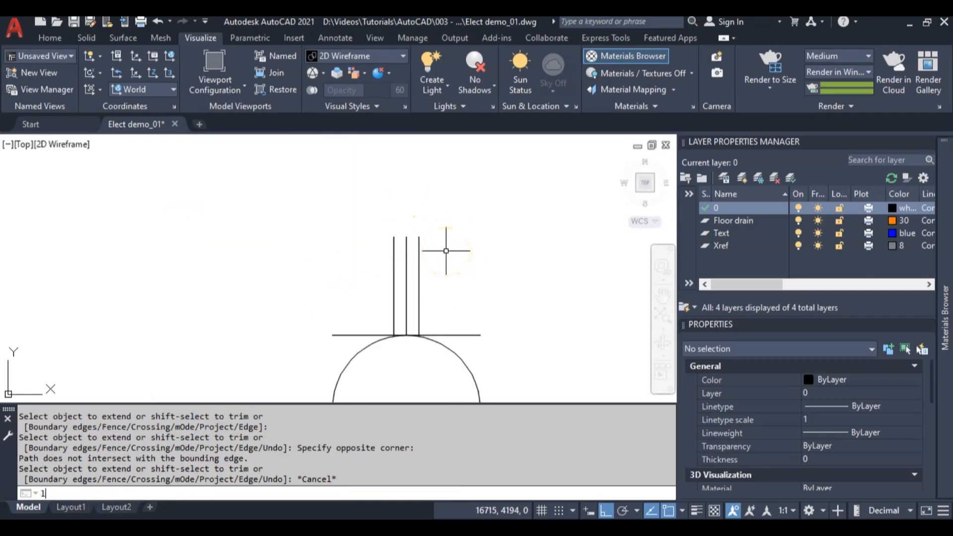
type("l")
key("Return")
left_click(394, 235)
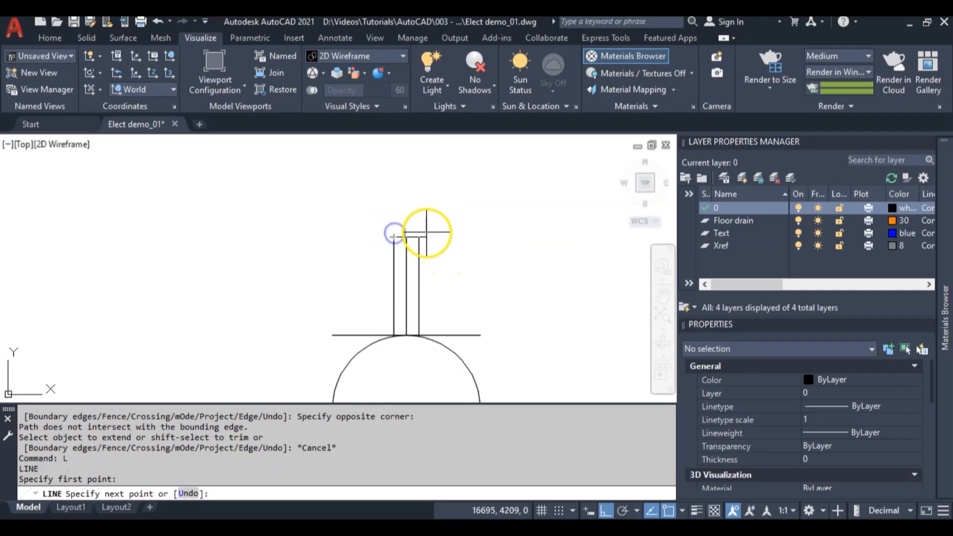
left_click(420, 236)
key("Return")
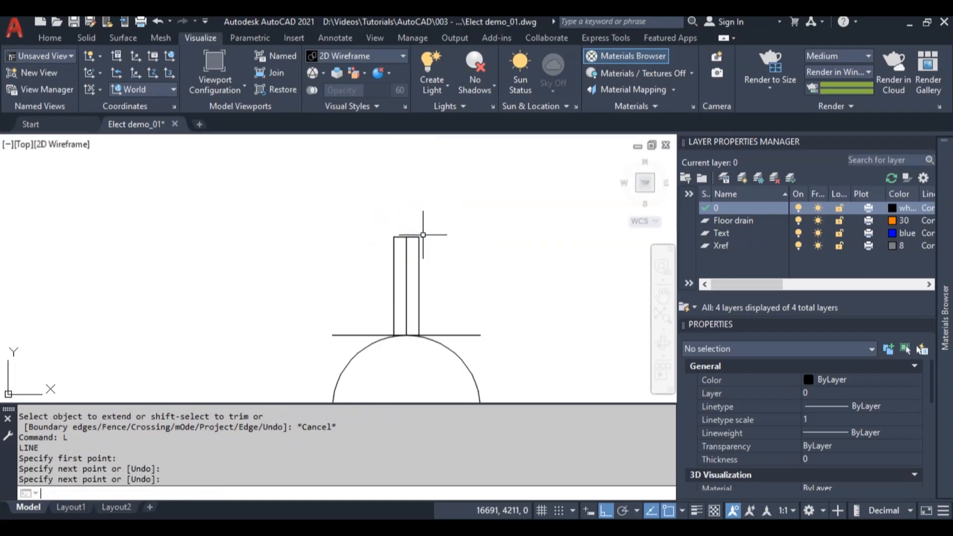
- Offset the short horizontal line capping the stem upward by 12.5
scroll(424, 239, "up", 6)
left_click(227, 203)
left_click(521, 285)
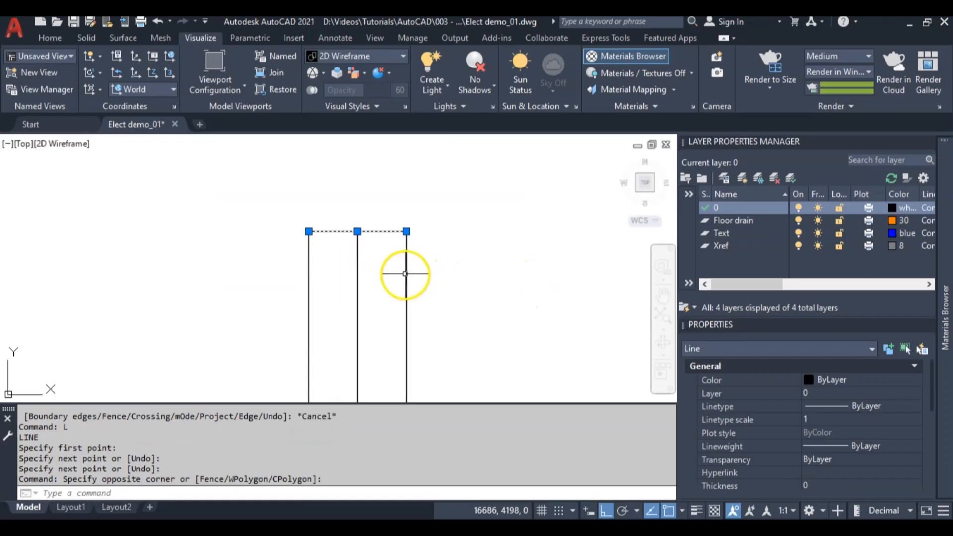
type("O")
key("Return")
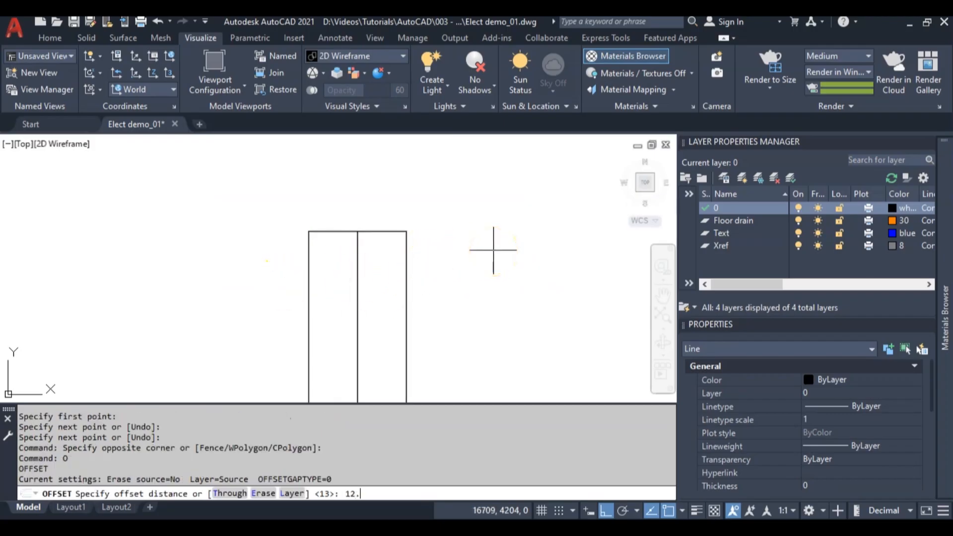
key("Return")
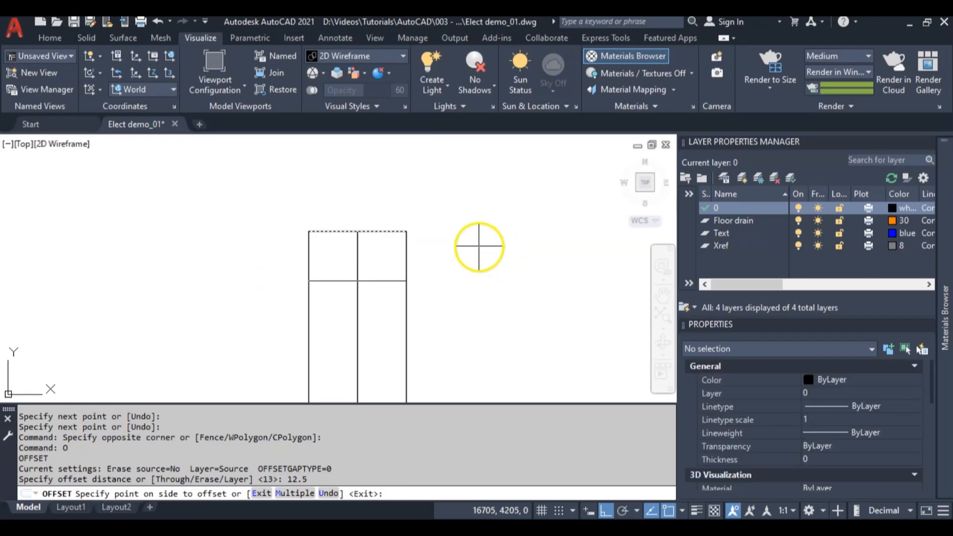
left_click(451, 155)
key("Escape")
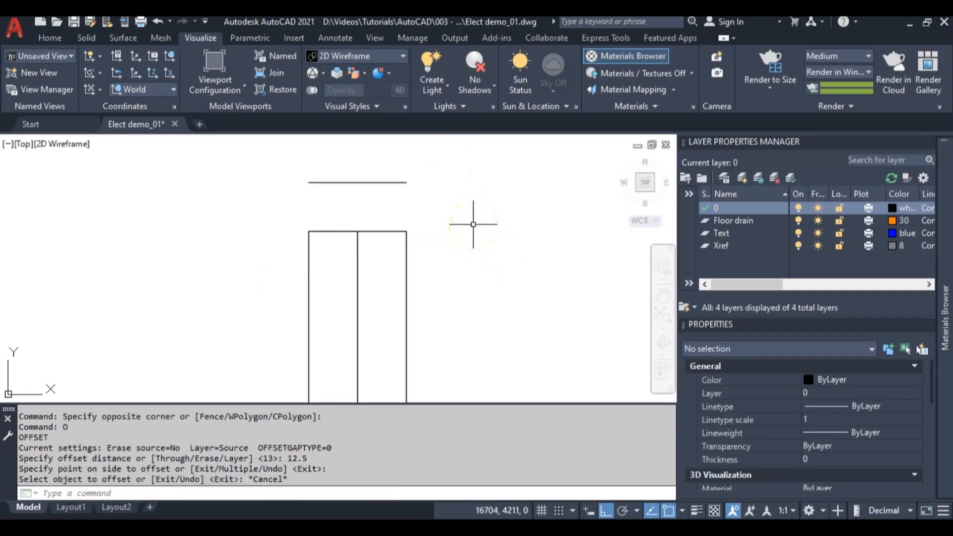
- Draw a three-point arc from the stem's top-left corner through the offset line's midpoint to the stem's top-right corner
scroll(473, 223, "down", 3)
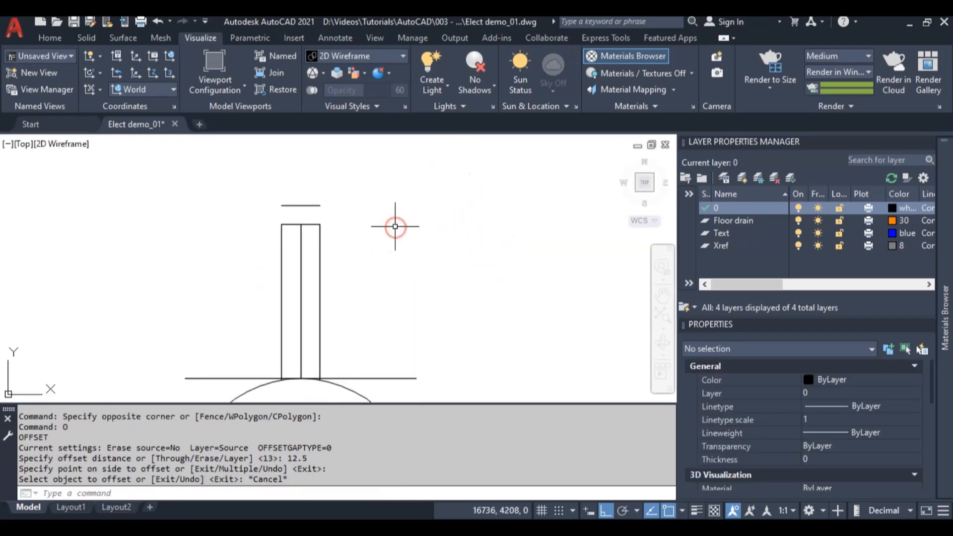
key("Return")
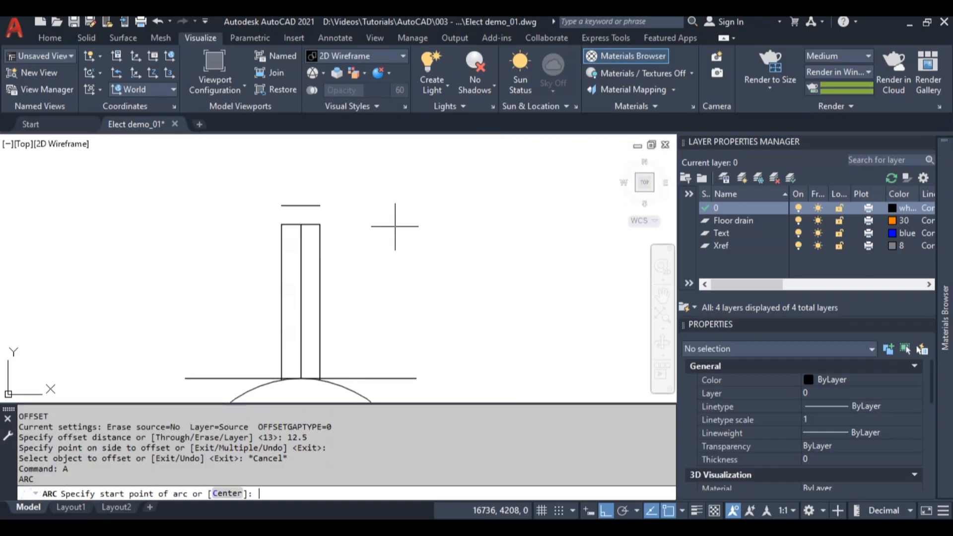
left_click(282, 225)
left_click(301, 205)
left_click(320, 224)
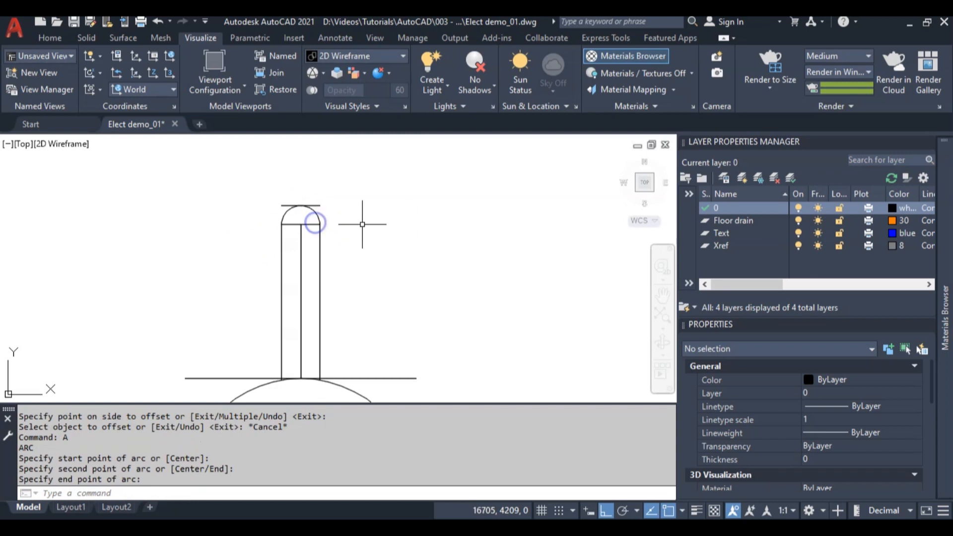
- Delete the stem's centre line and the two horizontal lines below and above the small arc
scroll(347, 215, "up", 3)
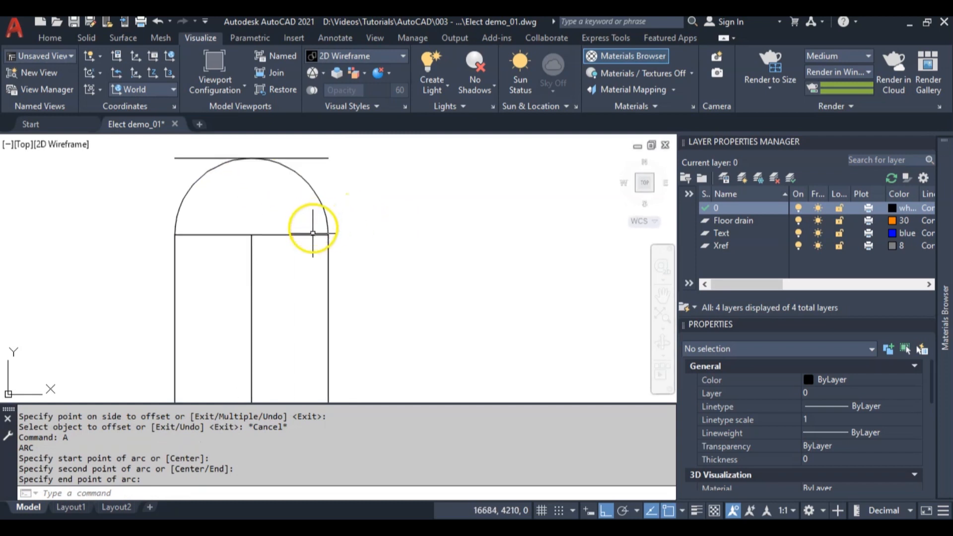
left_click(277, 259)
left_click(228, 202)
scroll(379, 226, "down", 2)
scroll(360, 191, "up", 2)
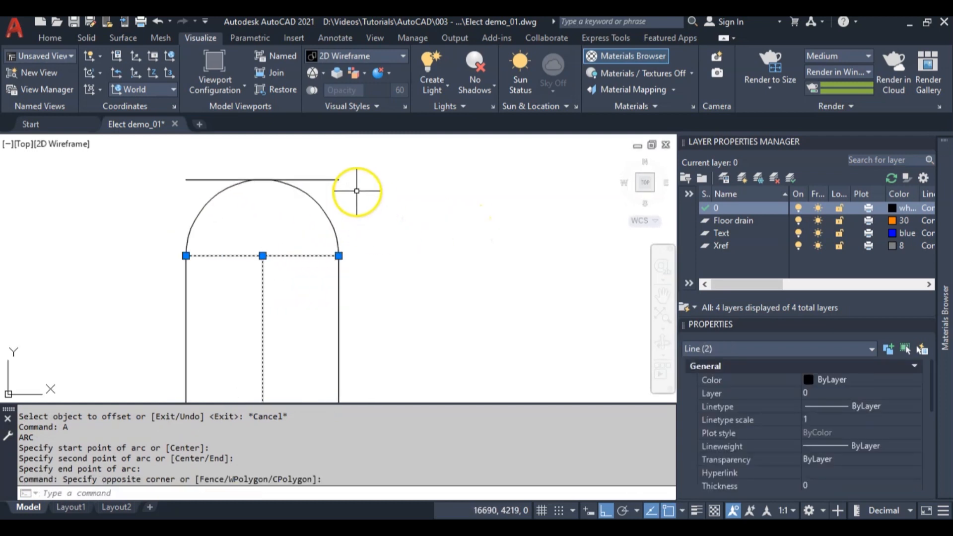
left_click(358, 193)
left_click(326, 176)
key("Delete")
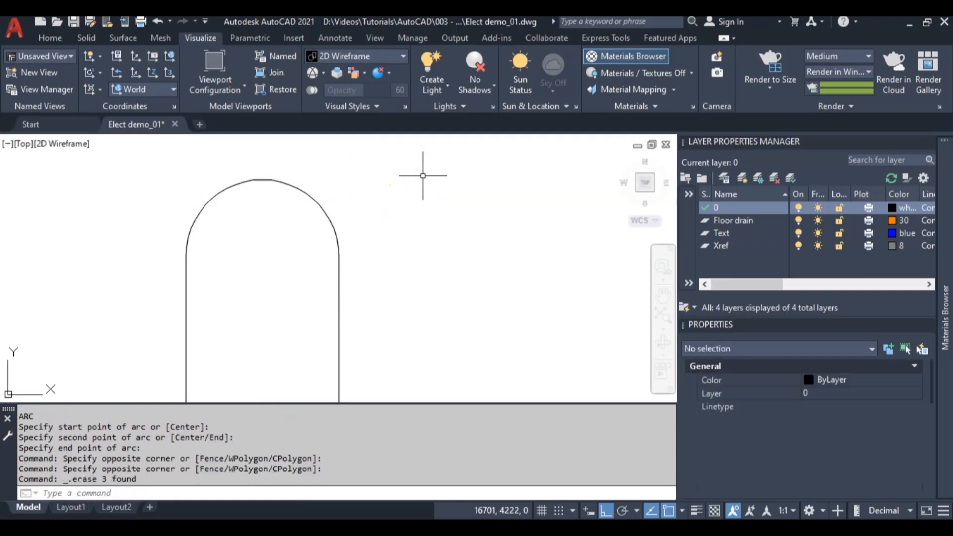
- Delete the horizontal line touching the apex of the large arc
scroll(426, 174, "down", 3)
left_click(455, 256)
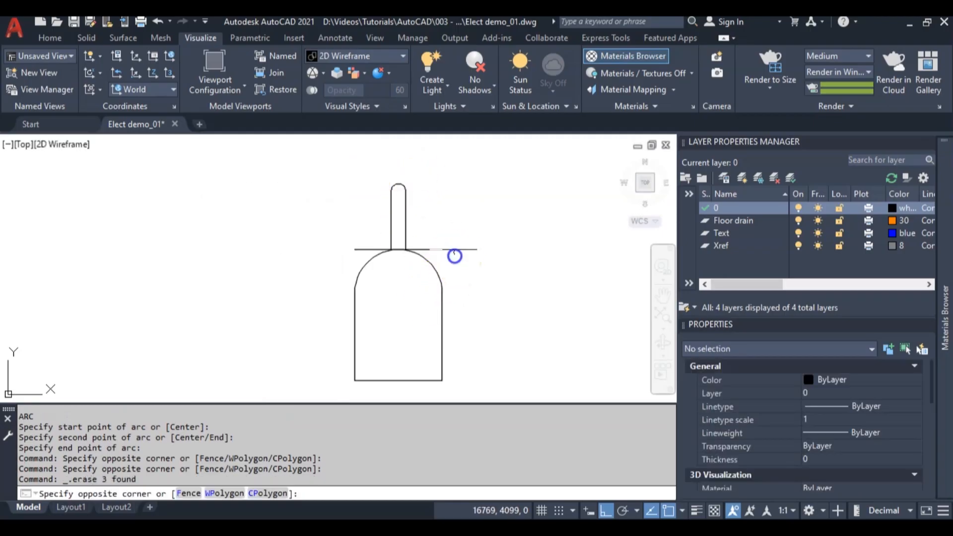
left_click(441, 233)
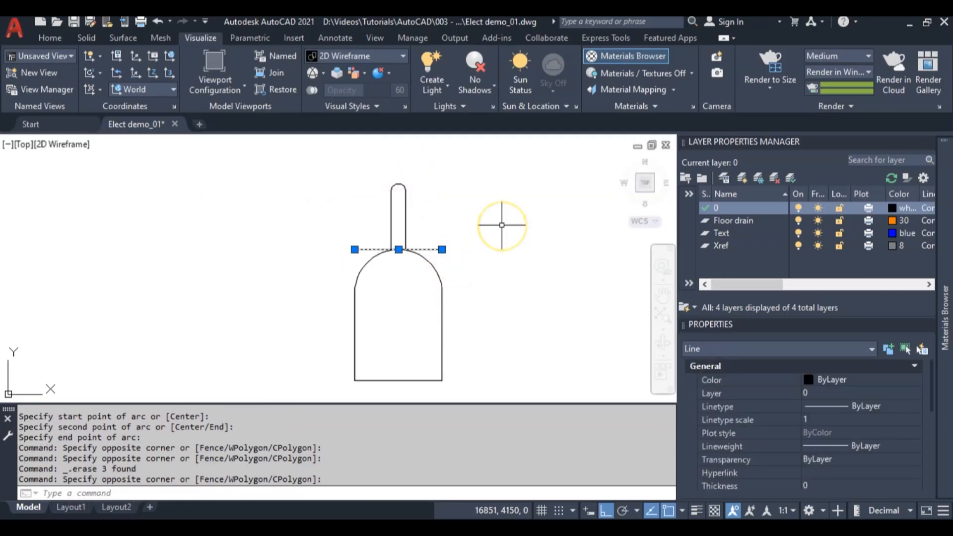
key("Delete")
scroll(447, 203, "down", 5)
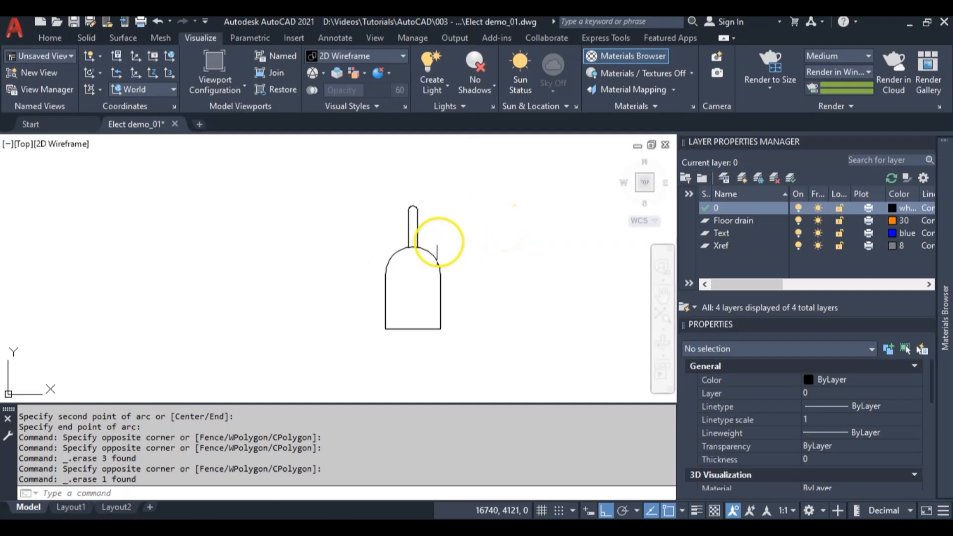
mouse_move(444, 276)
middle_mouse_down()
mouse_move(430, 247)
mouse_move(313, 251)
middle_mouse_up()
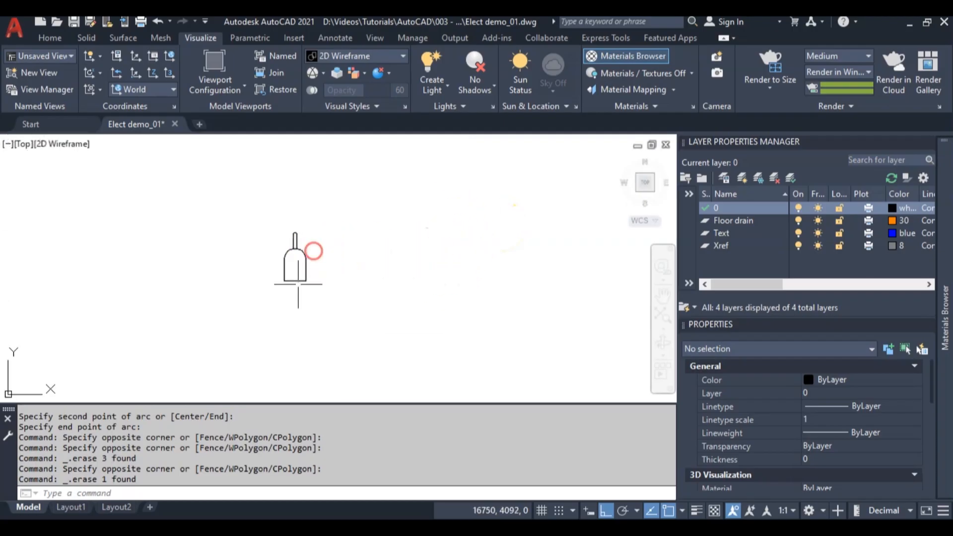
scroll(323, 253, "down", 2)
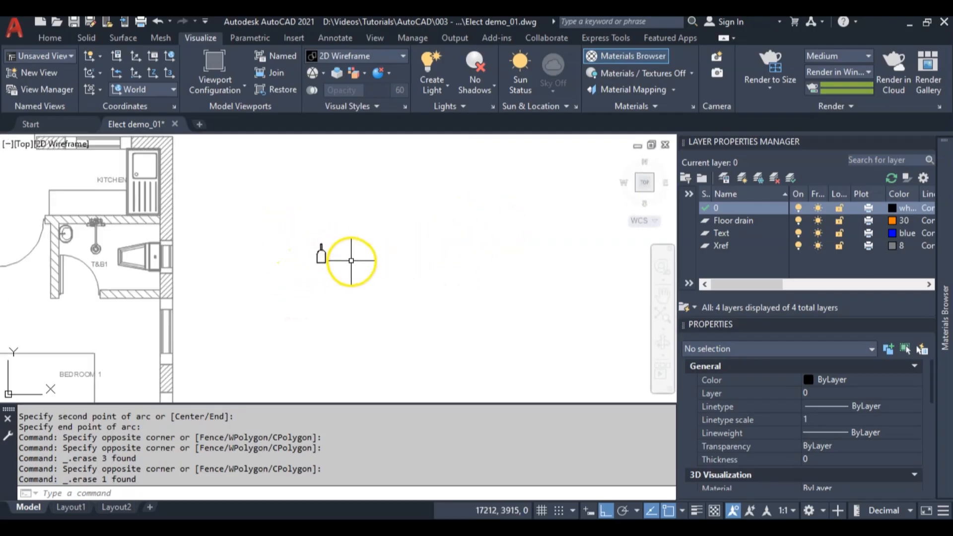
scroll(311, 251, "up", 3)
scroll(328, 270, "up", 2)
scroll(329, 276, "up", 2)
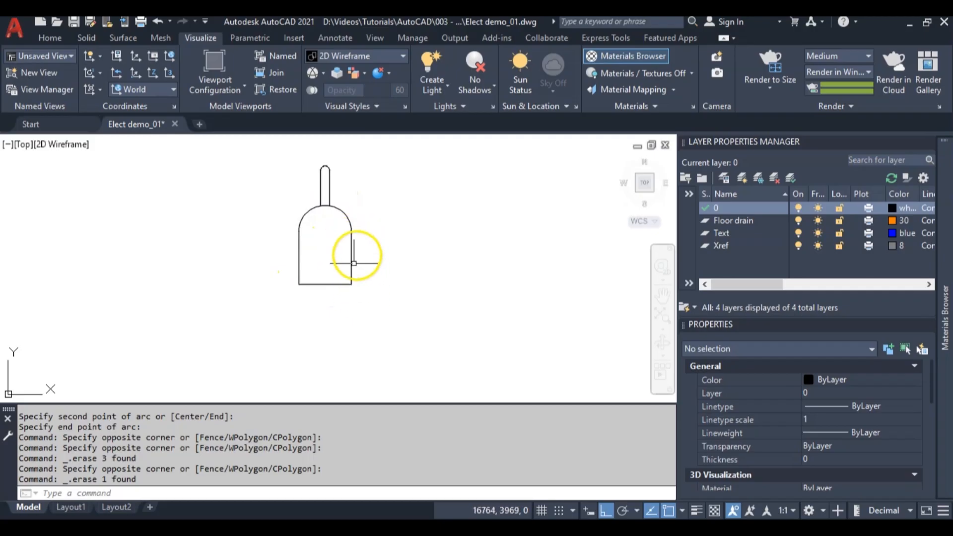
- Offset the bottom edge of the symbol's body upward by 50
left_click(272, 276)
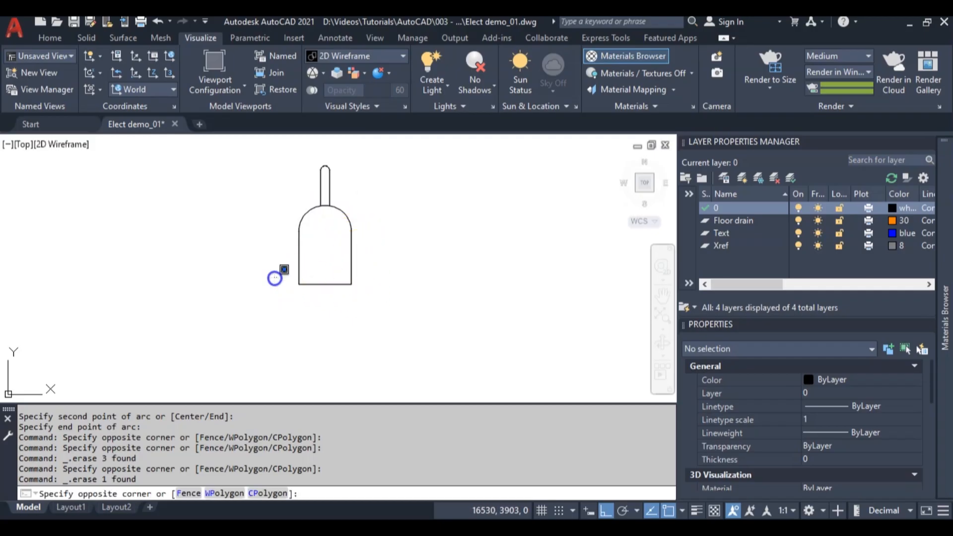
left_click(395, 299)
type("o")
key("Return")
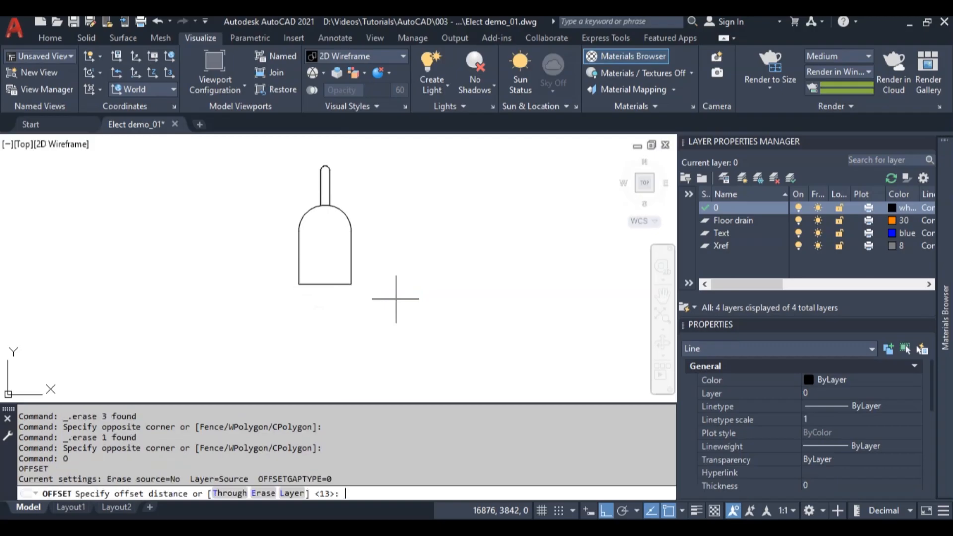
type("50")
key("Return")
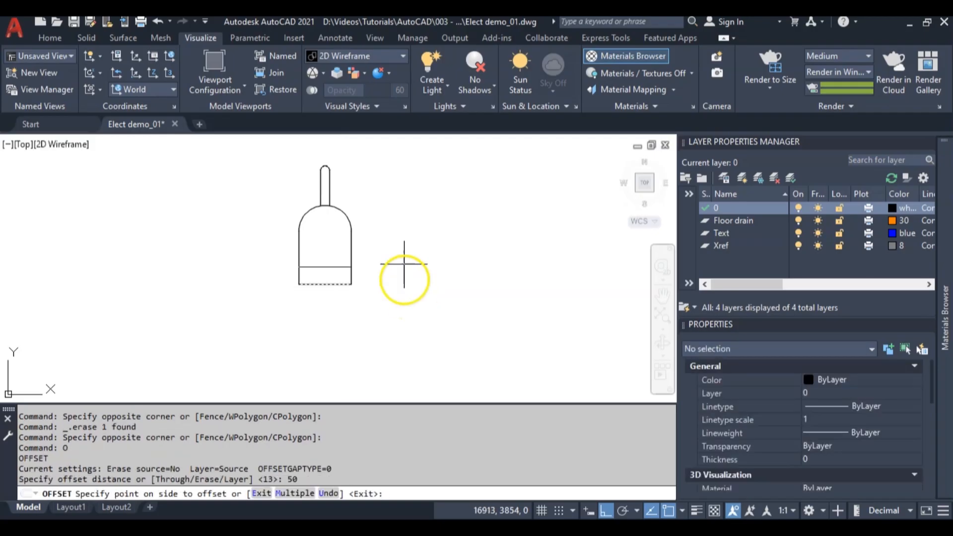
left_click(399, 216)
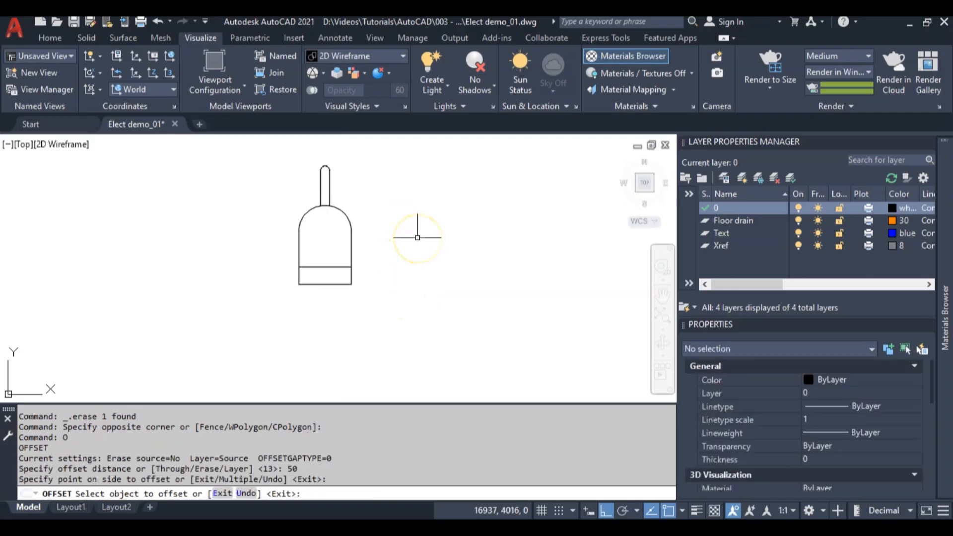
key("Escape")
- Trim both side lines of the body below the offset line, using all objects as cutting edges
key("Return")
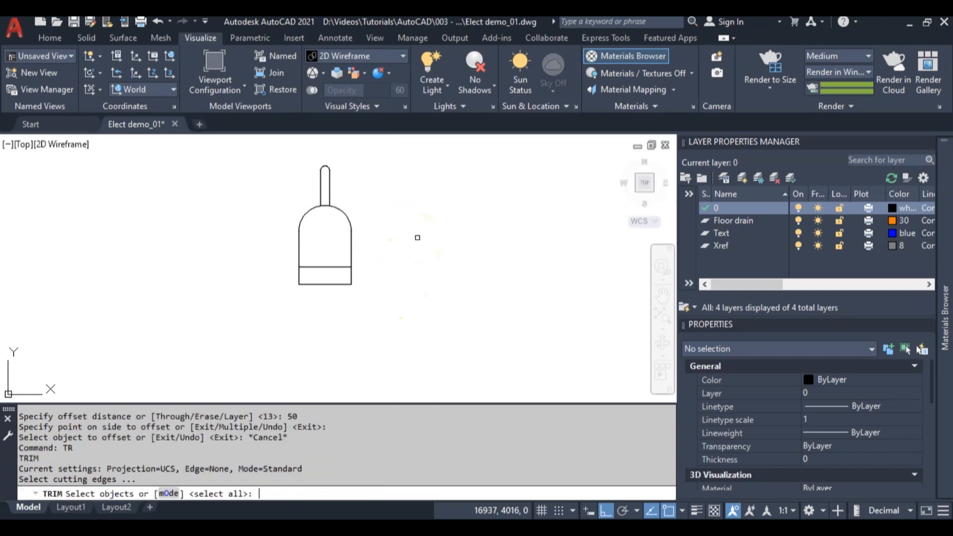
scroll(370, 281, "up", 4)
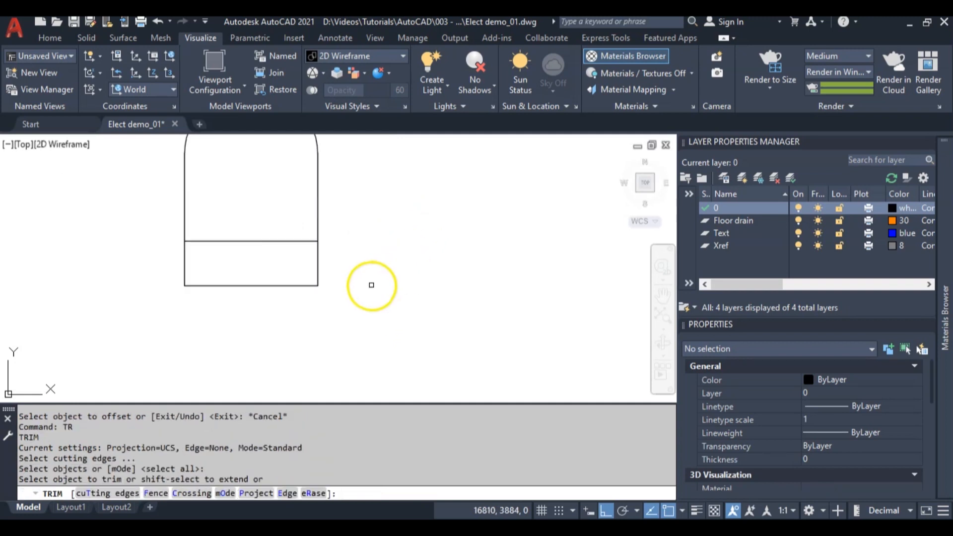
left_click(335, 255)
left_click(121, 252)
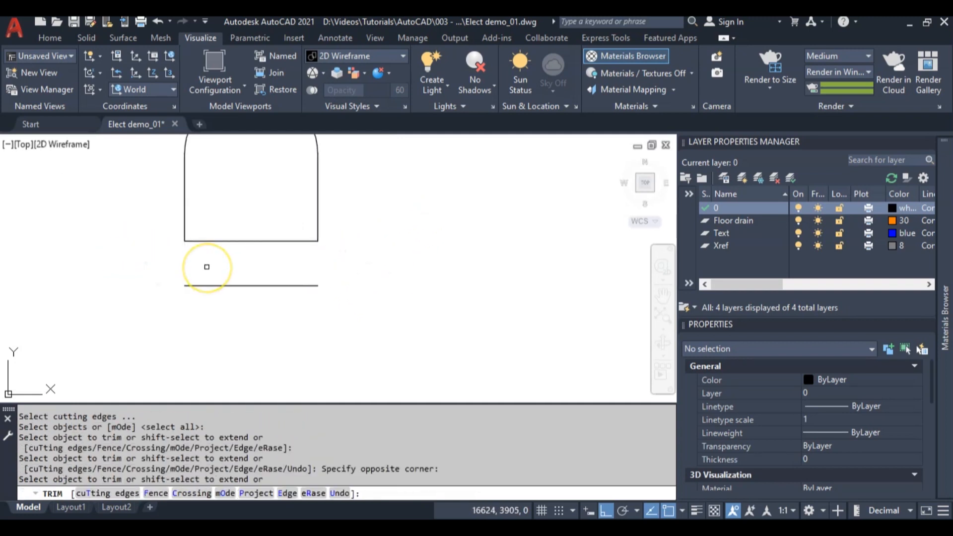
key("Escape")
- Delete the detached original bottom line beneath the body
left_click(135, 254)
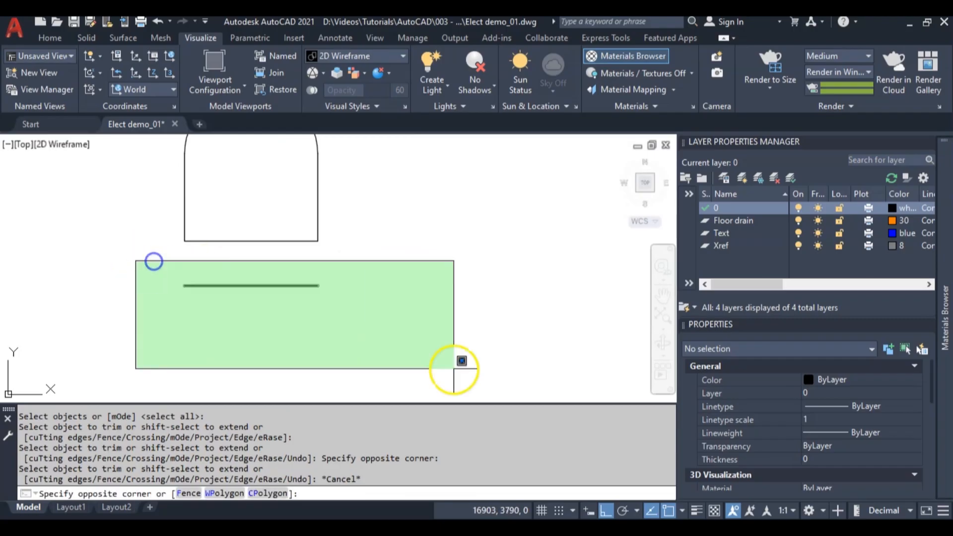
left_click(454, 368)
key("Delete")
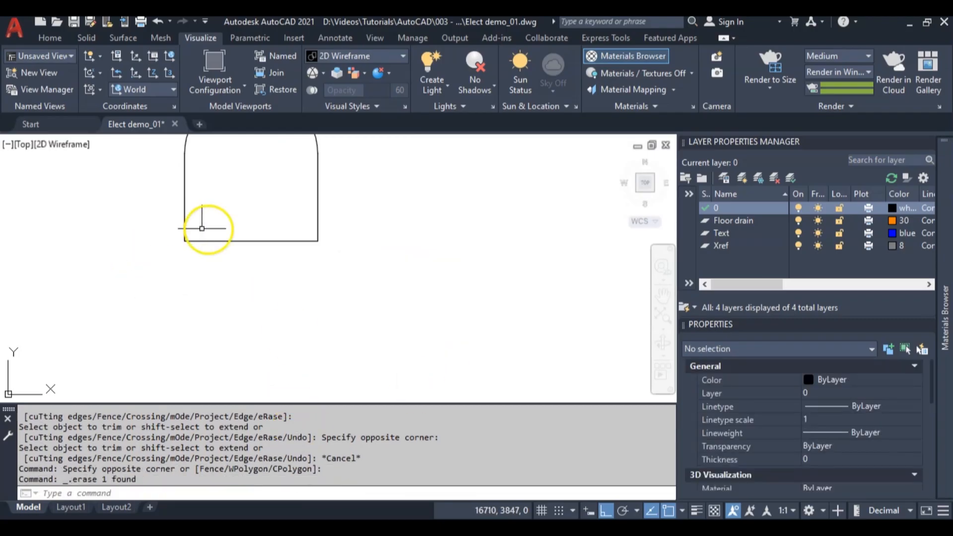
mouse_move(255, 303)
middle_mouse_down()
mouse_move(345, 305)
mouse_move(336, 277)
middle_mouse_up()
scroll(338, 253, "down", 5)
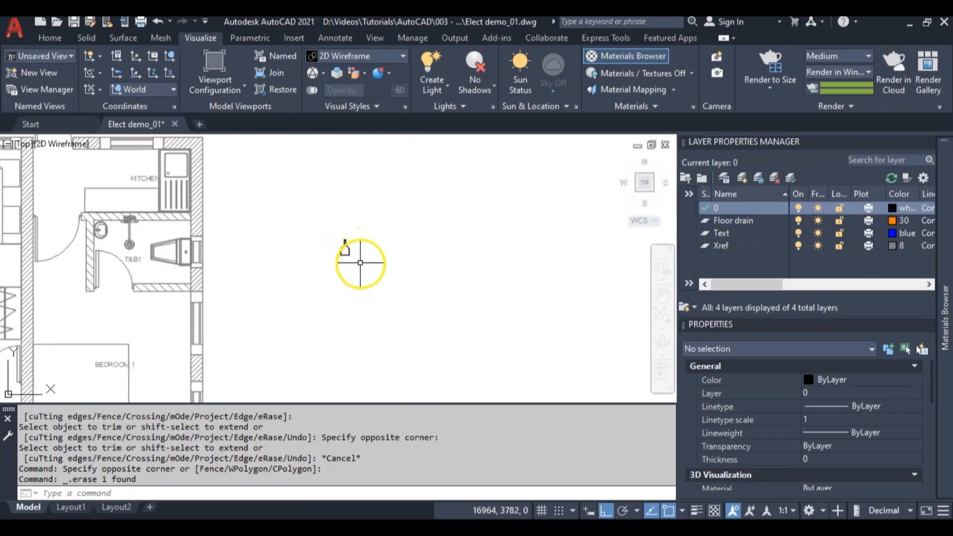
scroll(357, 261, "up", 5)
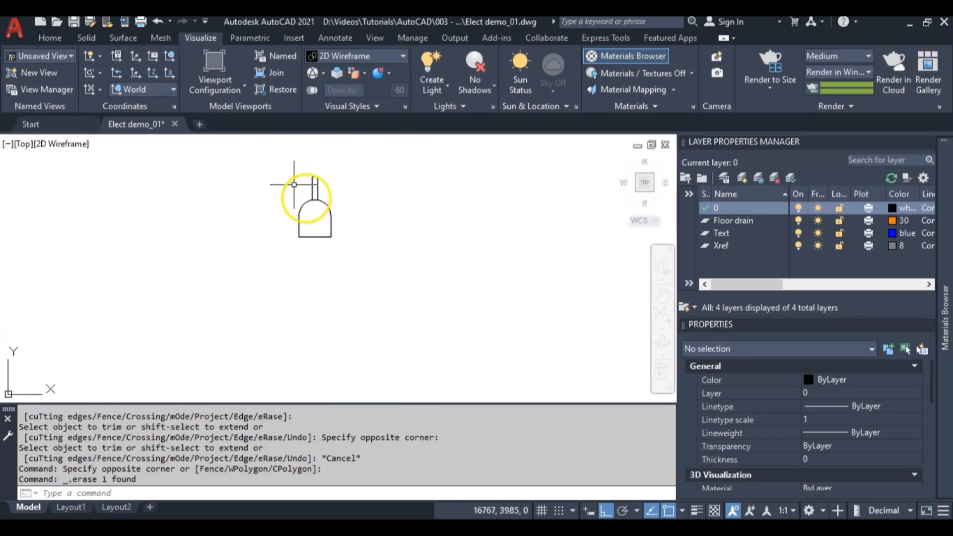
left_click(272, 149)
left_click(360, 241)
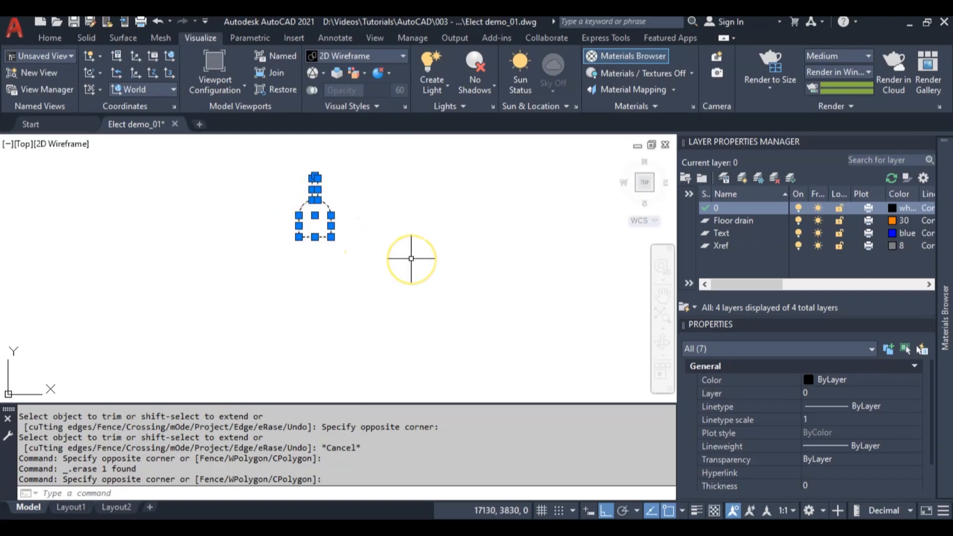
key("Escape")
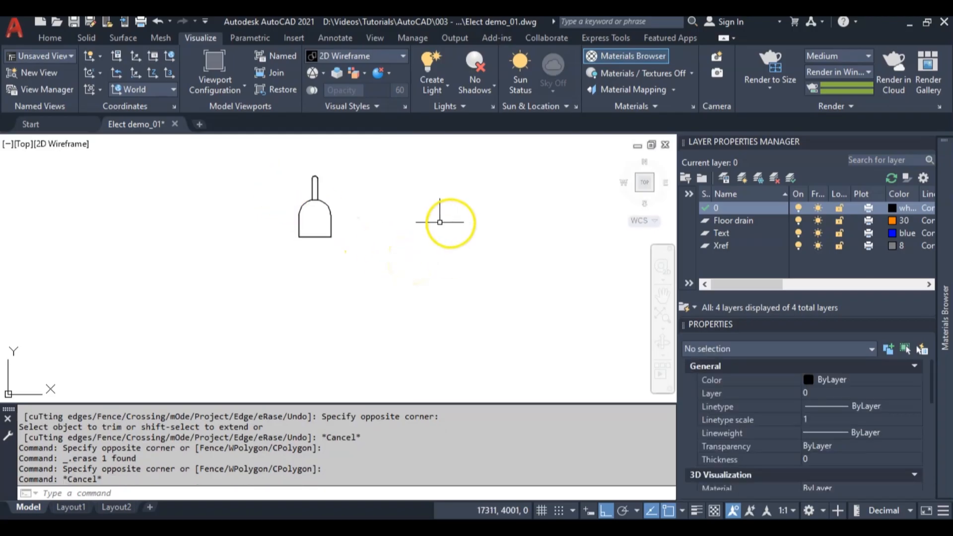
- Copy the whole symbol horizontally to the right, using the lower-right corner of its body as base point
middle_click_drag(319, 181, 221, 181)
left_click(216, 178)
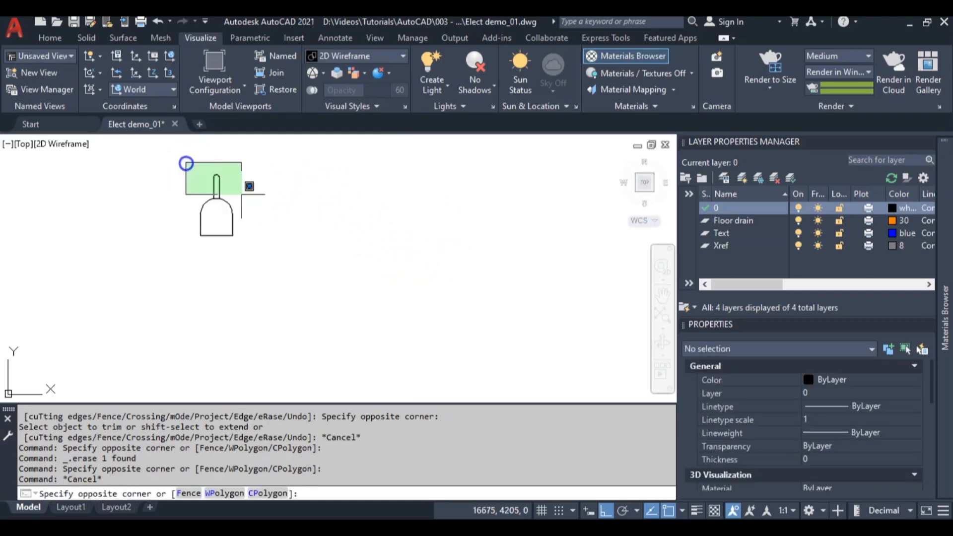
left_click(186, 164)
type("co")
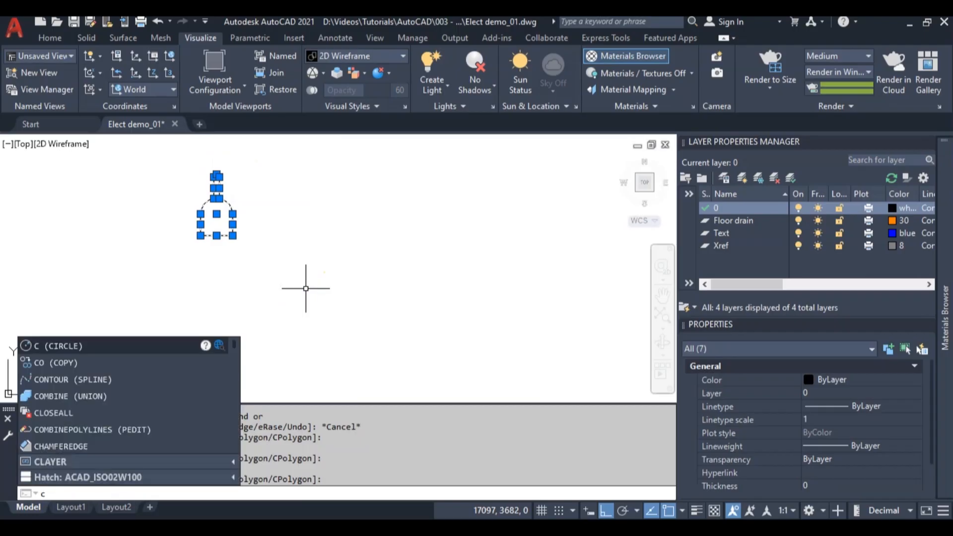
key("Return")
left_click(234, 236)
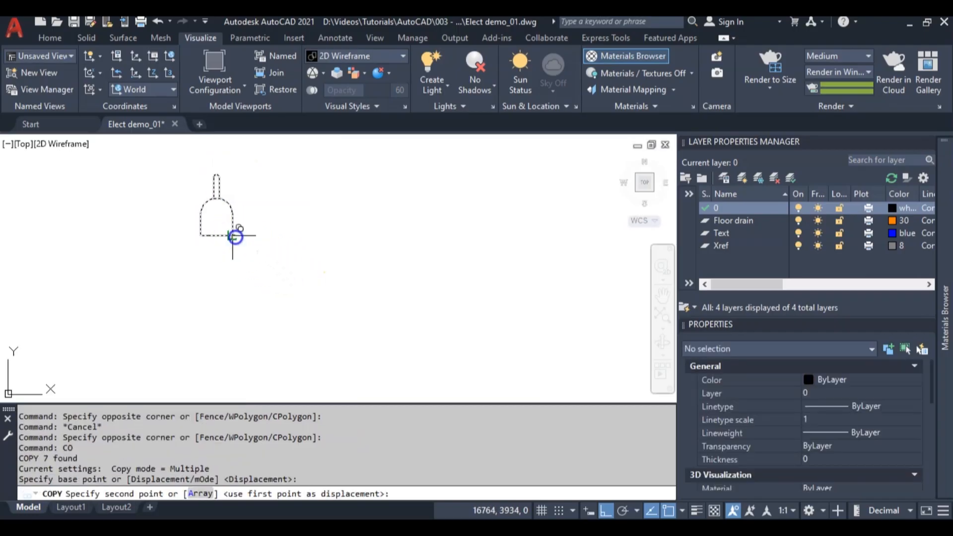
left_click(419, 226)
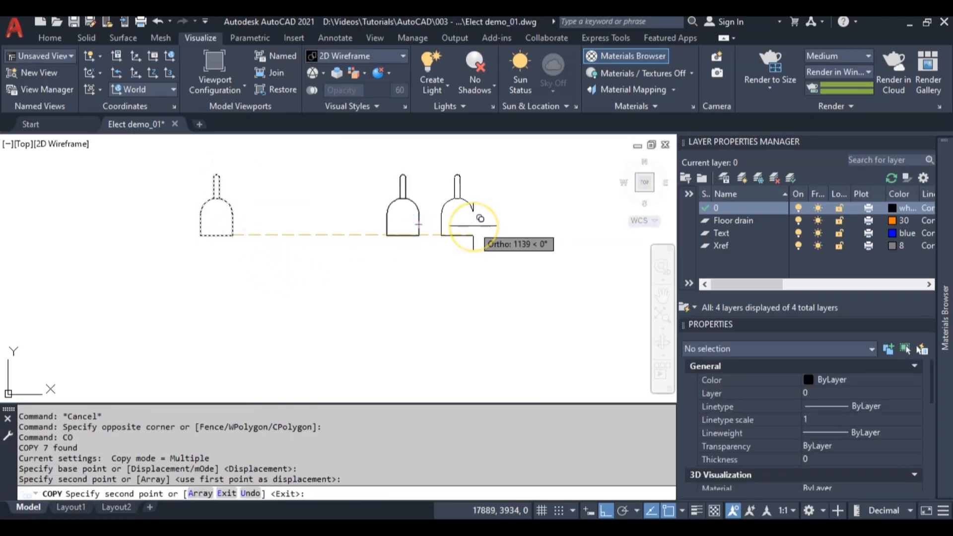
key("Escape")
- Join the side lines and rounded end of the copied symbol's stem into one polyline
scroll(473, 225, "up", 4)
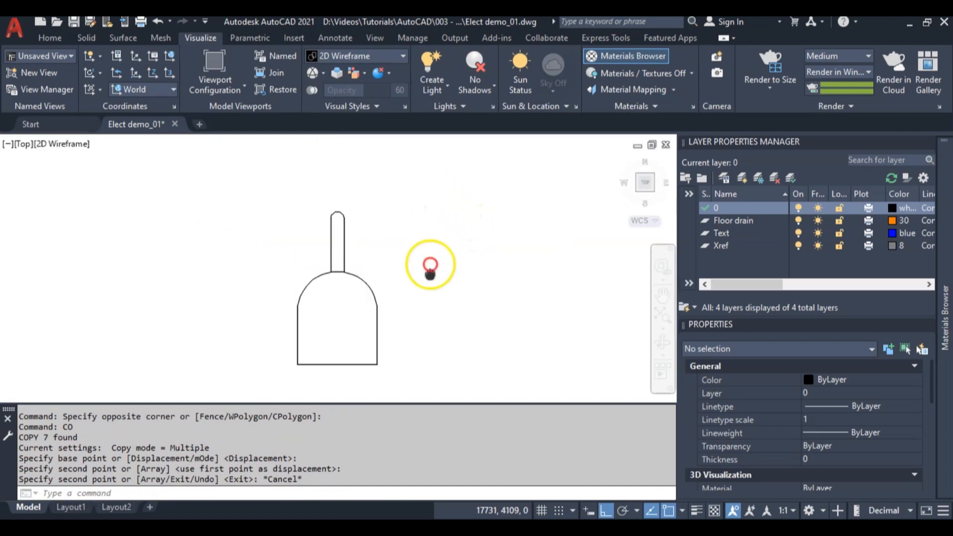
left_click(319, 198)
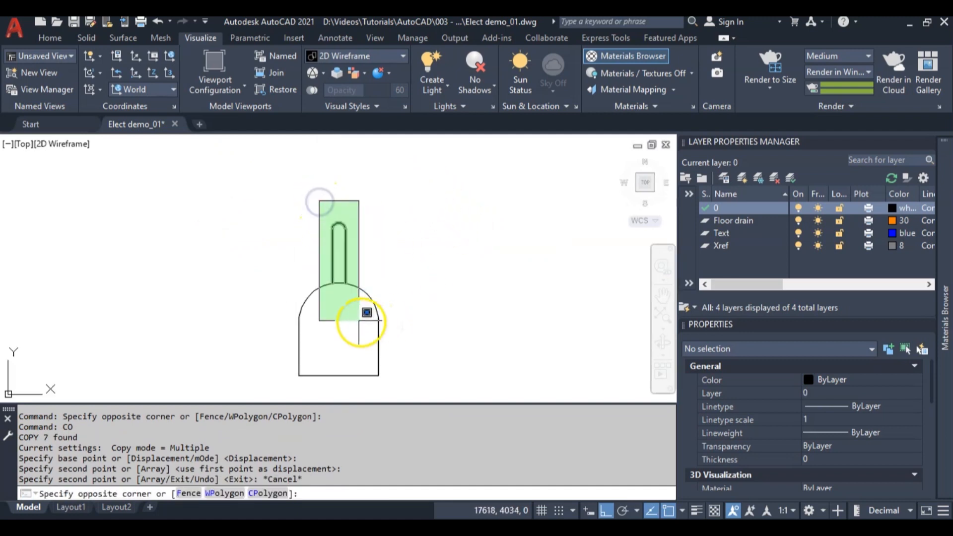
left_click(357, 322)
type("j")
key("Return")
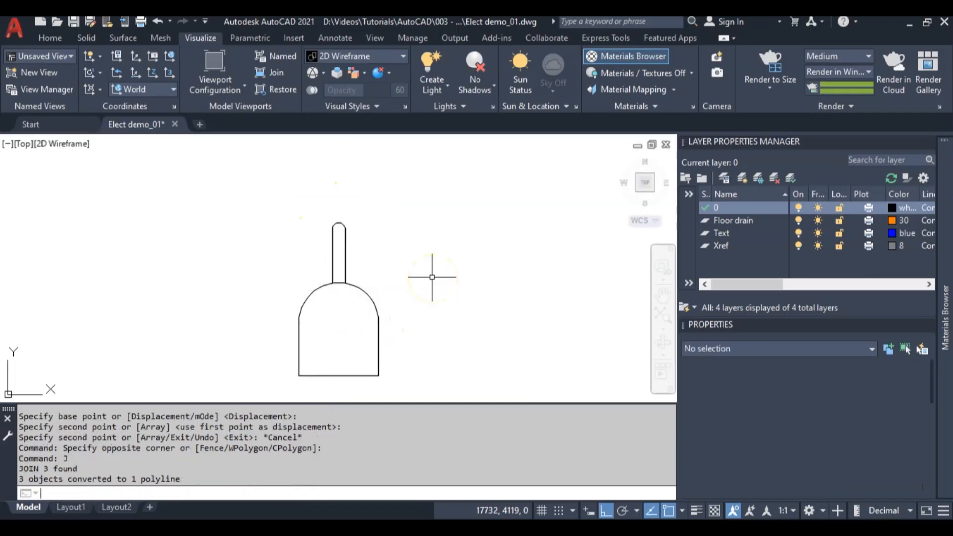
- Join the arc, side lines and bottom edge of the copied symbol's body into one polyline
scroll(397, 264, "down", 3)
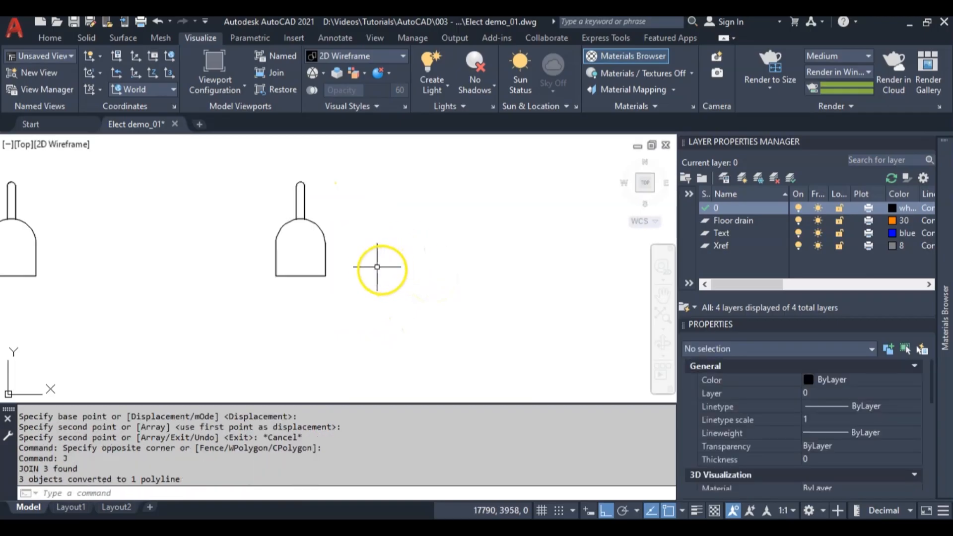
left_click(262, 204)
left_click(371, 317)
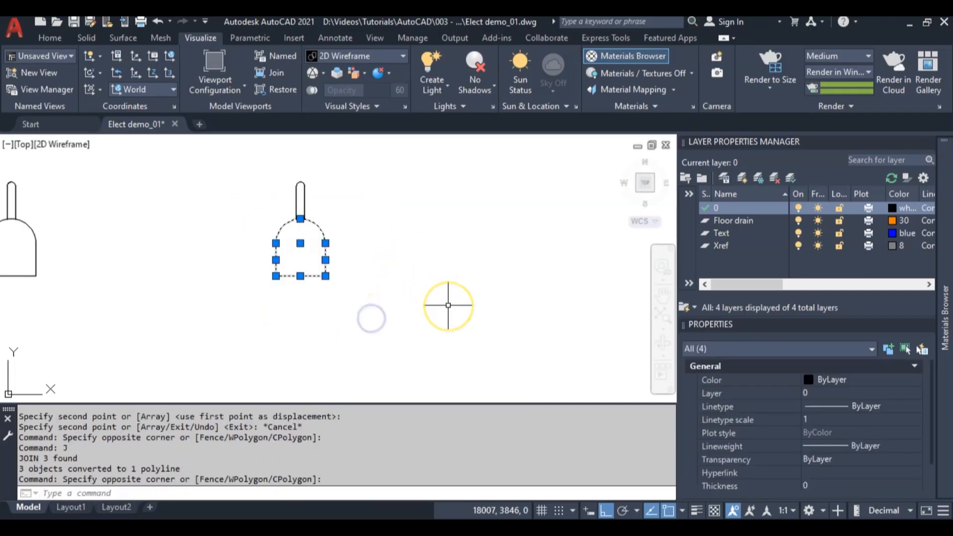
type("j")
key("Return")
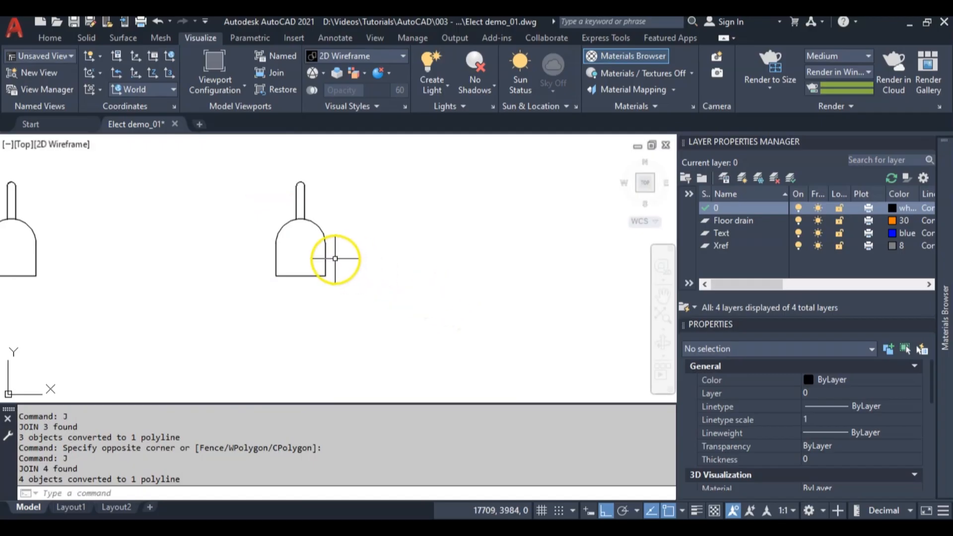
- Offset the copied symbol's body outline inward by 5
left_click(320, 230)
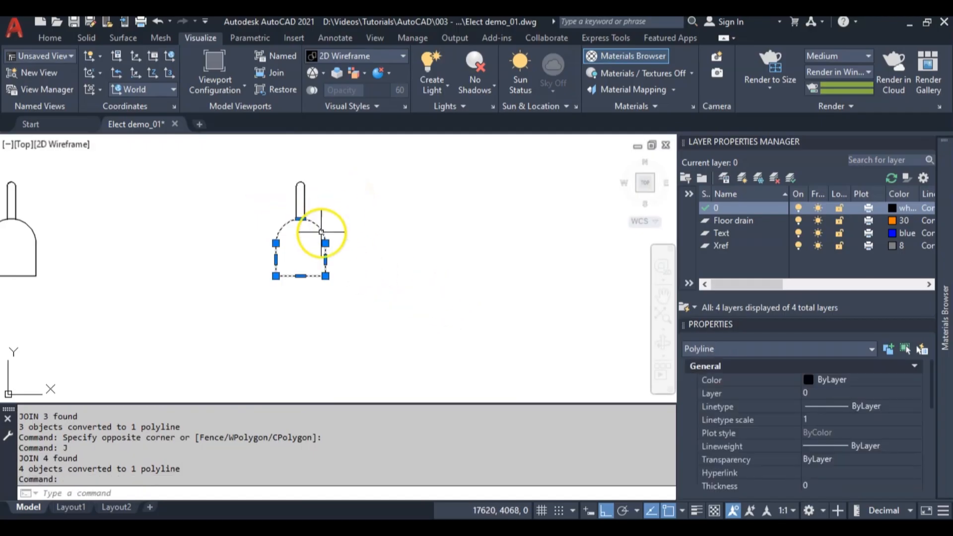
type("o")
key("Return")
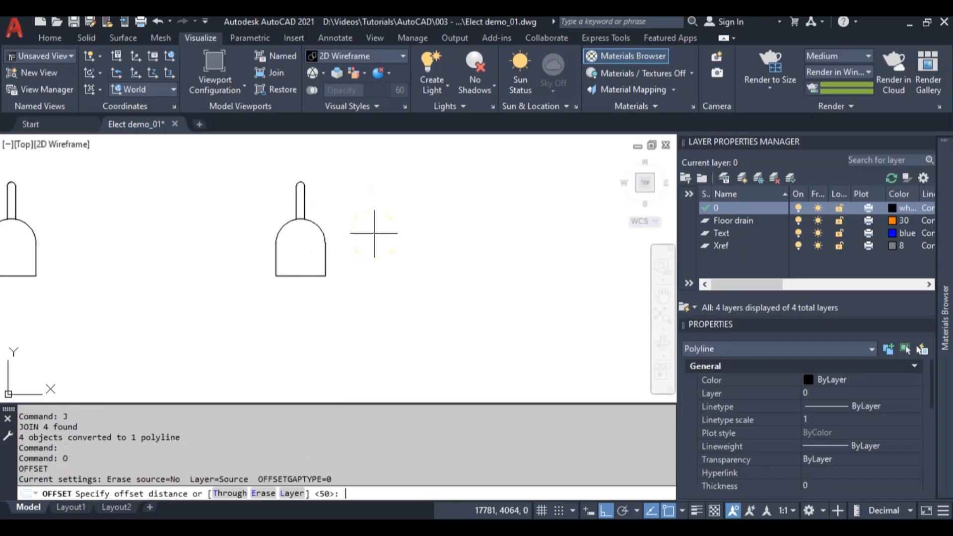
type("5")
key("Return")
left_click(326, 243)
scroll(329, 247, "up", 4)
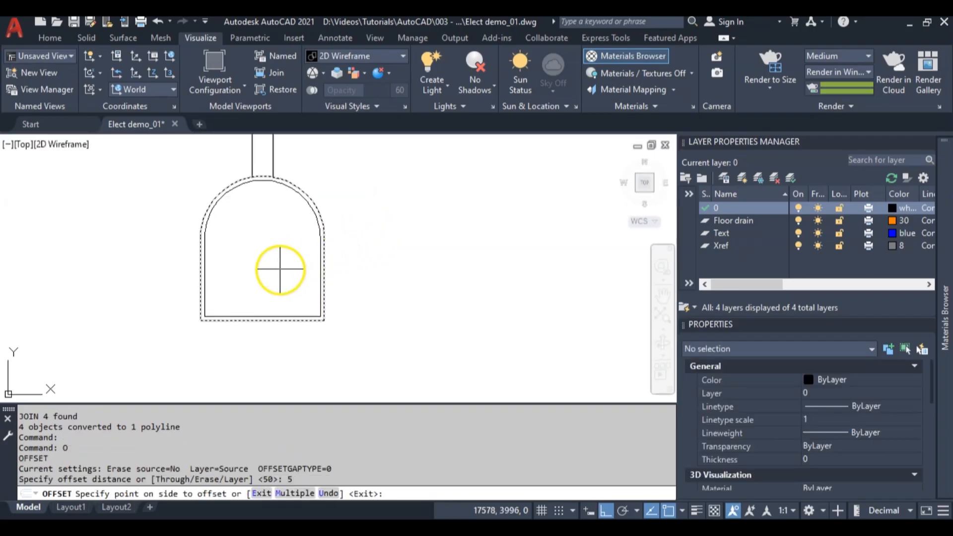
left_click(279, 257)
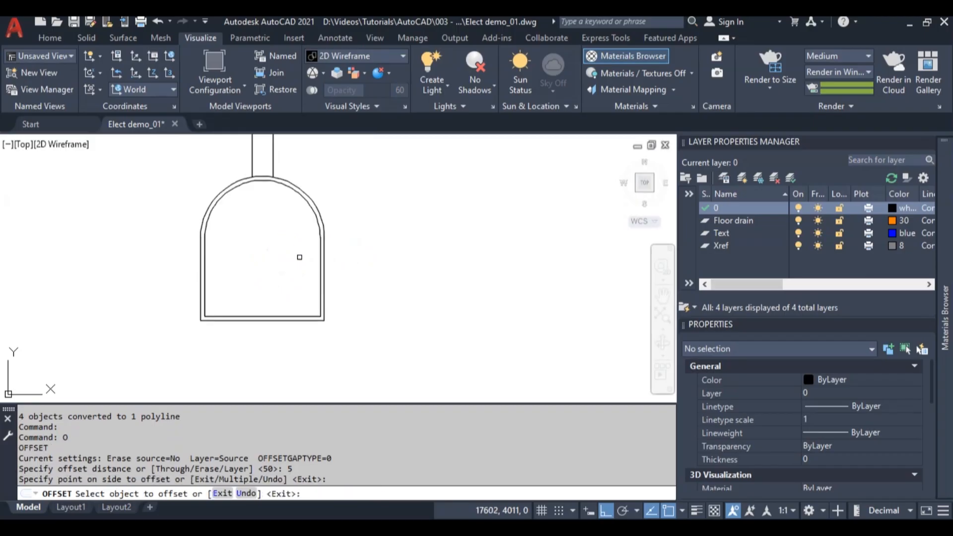
key("Escape")
- Offset the copied symbol's stem outline inward by 5
scroll(287, 181, "down", 2)
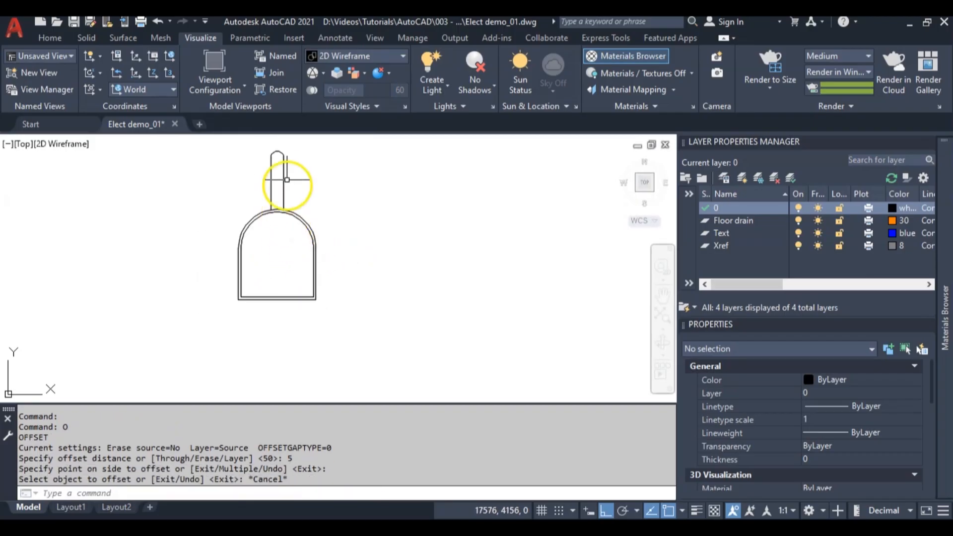
scroll(273, 230, "up", 1)
left_click(276, 185)
left_click(272, 184)
left_click(292, 185)
left_click(271, 185)
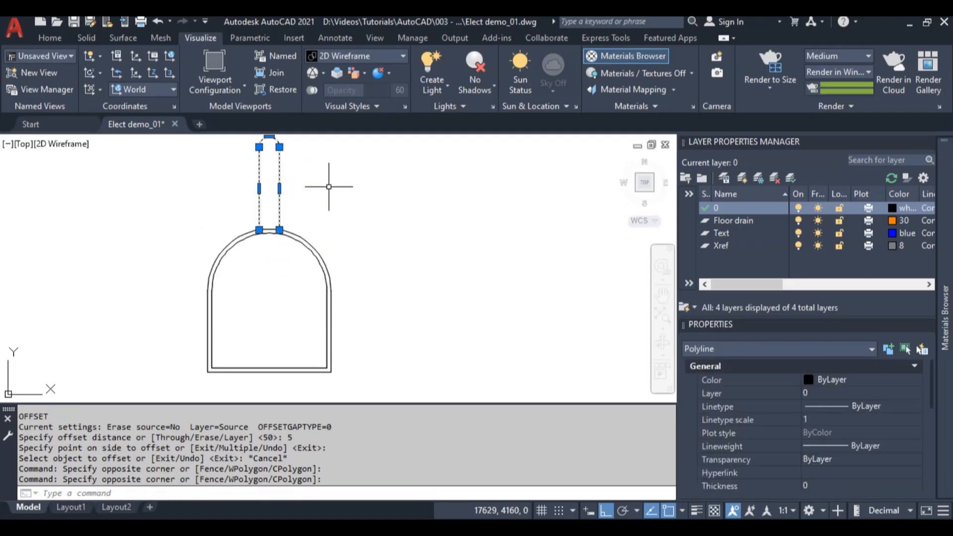
key("Return")
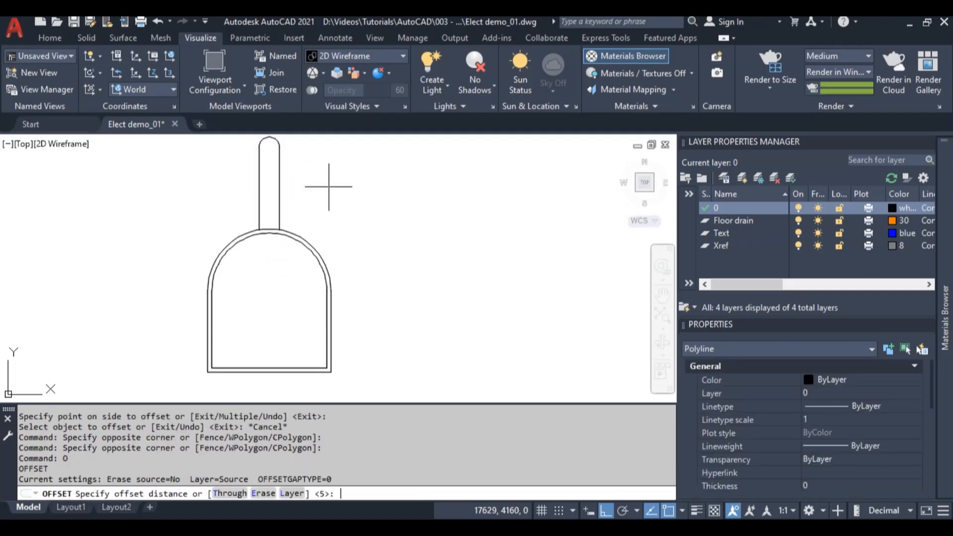
key("Return")
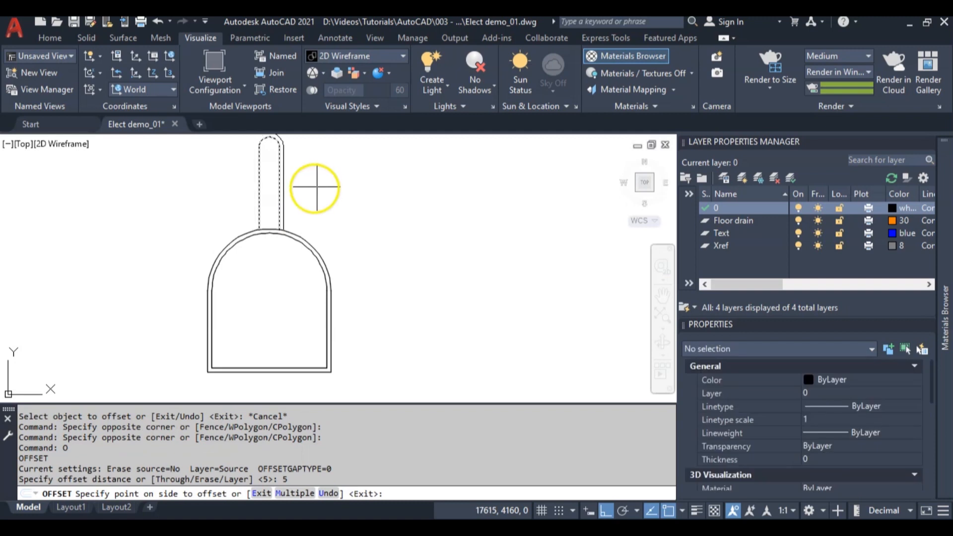
scroll(262, 179, "up", 3)
left_click(250, 190)
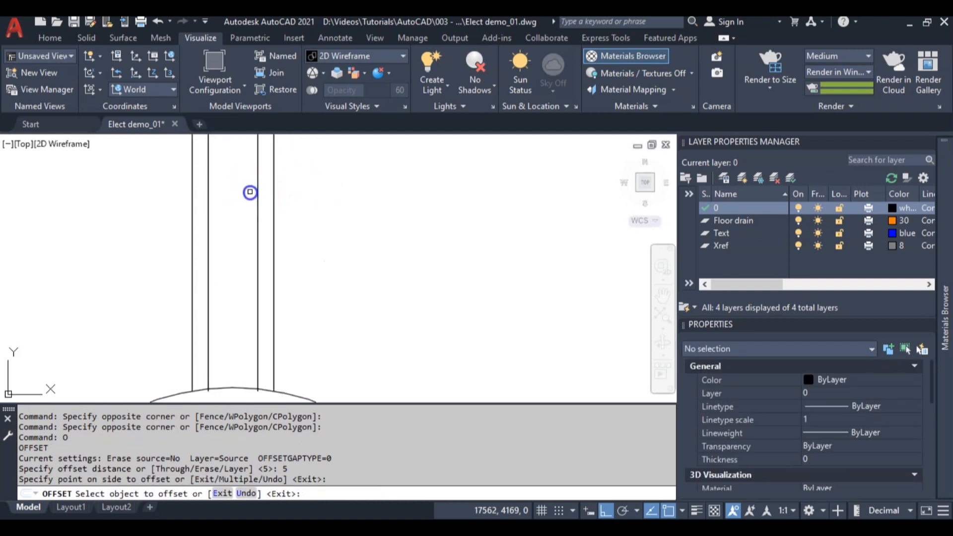
key("Escape")
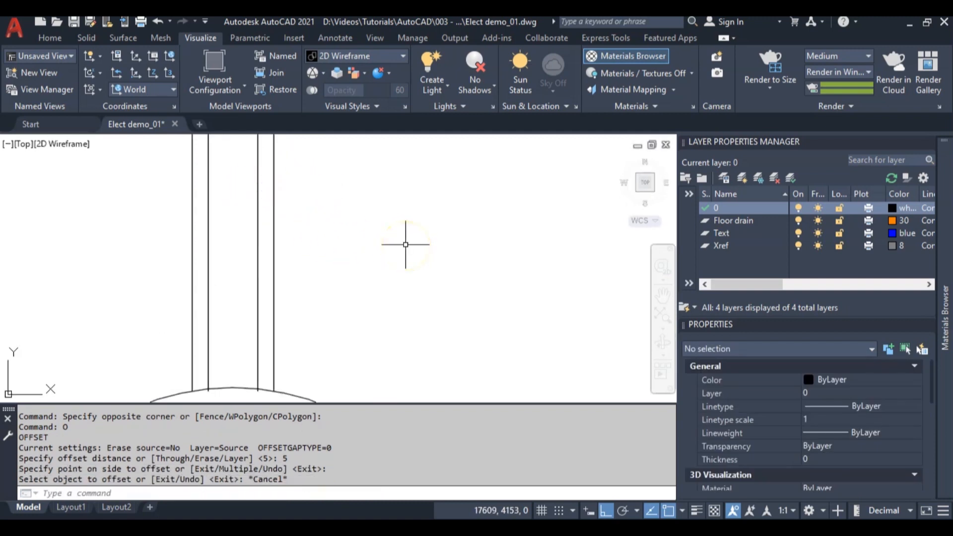
- Trim the ends of both inner stem lines that extend below the body's outer arc, using all objects as cutting edges
middle_click_drag(314, 295, 400, 183)
scroll(291, 310, "up", 6)
middle_click_drag(443, 224, 353, 307)
type("tr")
key("Return")
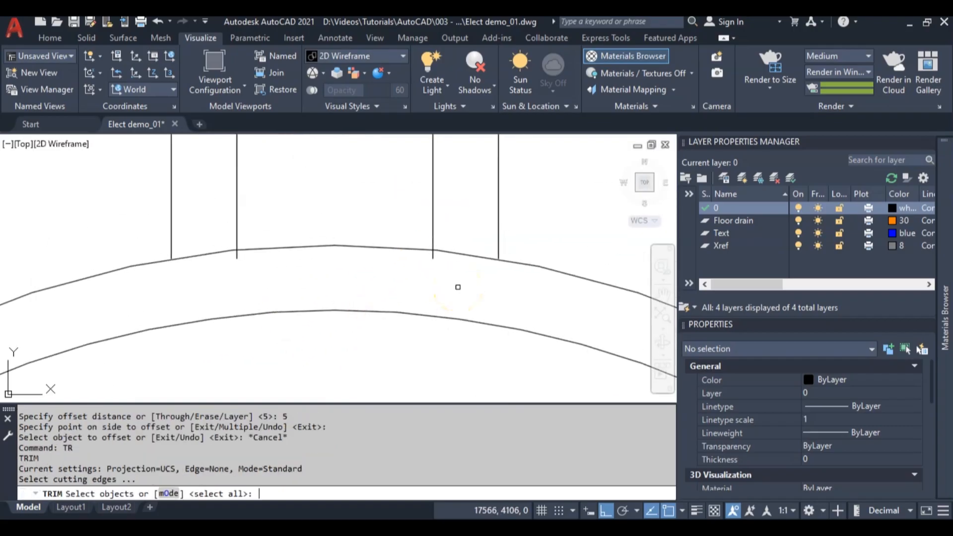
key("Return")
left_click(464, 270)
left_click(428, 256)
left_click(227, 271)
left_click(236, 271)
left_click(244, 272)
left_click(235, 257)
key("Escape")
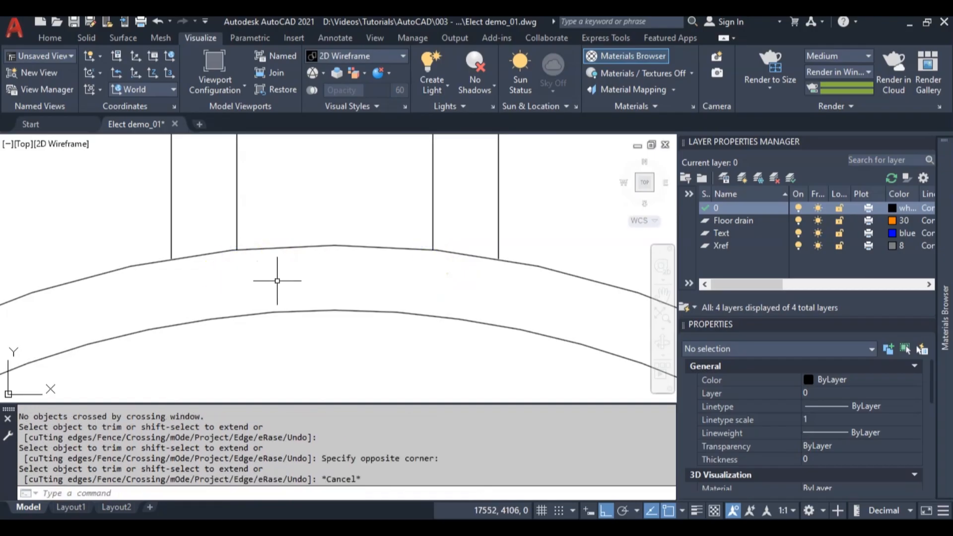
- Create a layer named Sockets with index color 24 and make it the current layer
scroll(440, 276, "down", 14)
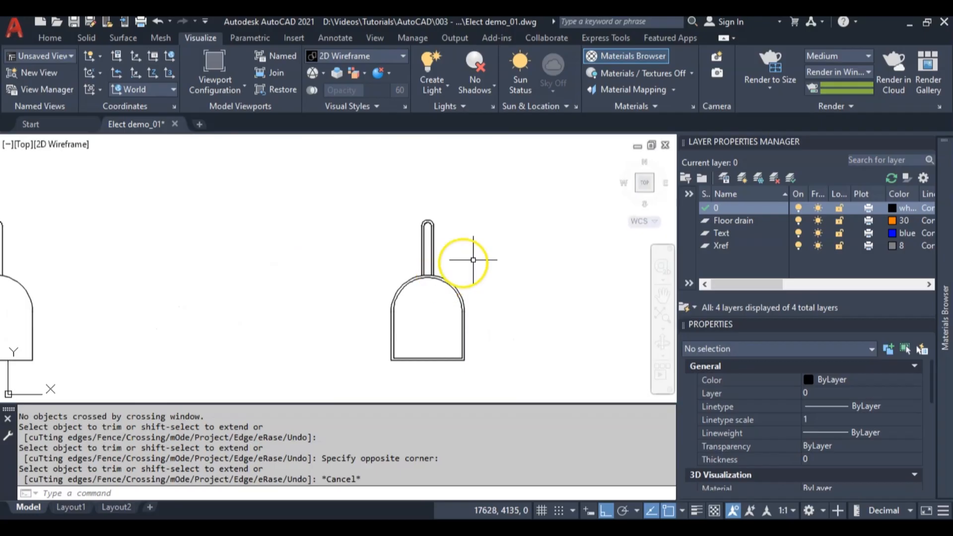
middle_click_drag(484, 259, 341, 251)
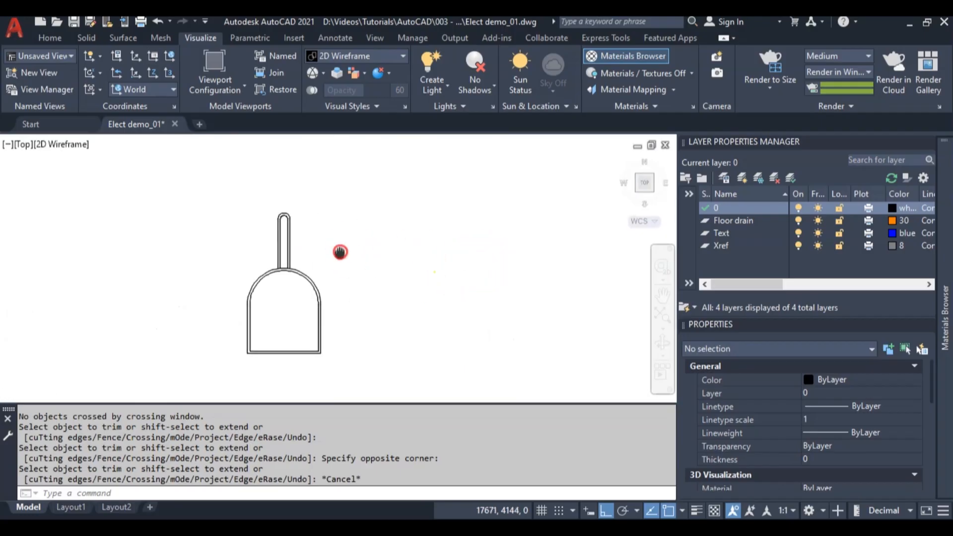
left_click(742, 178)
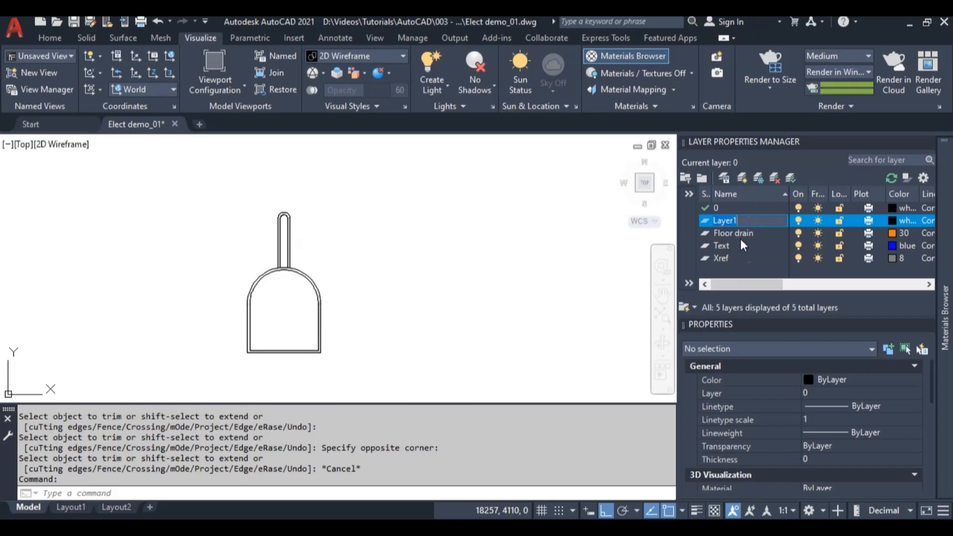
type("Sockets")
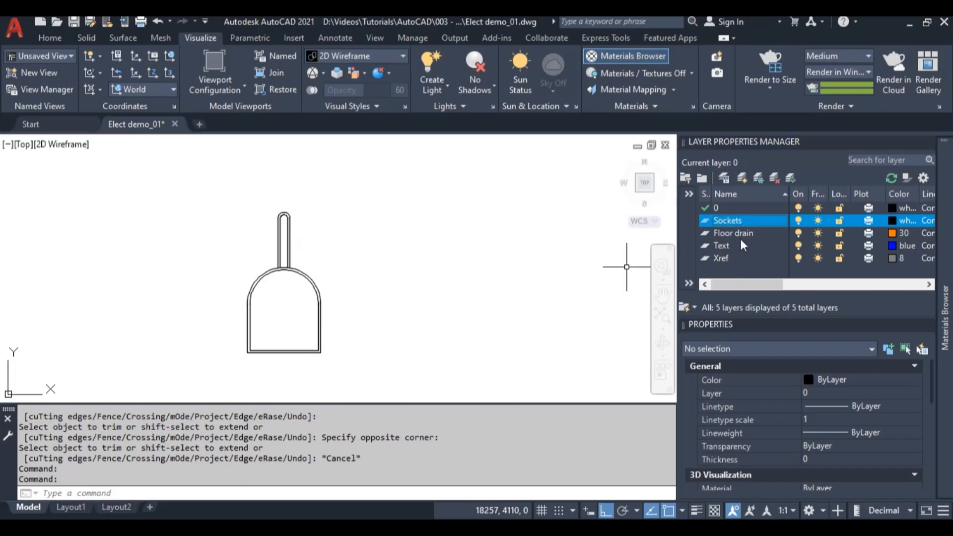
left_click(894, 220)
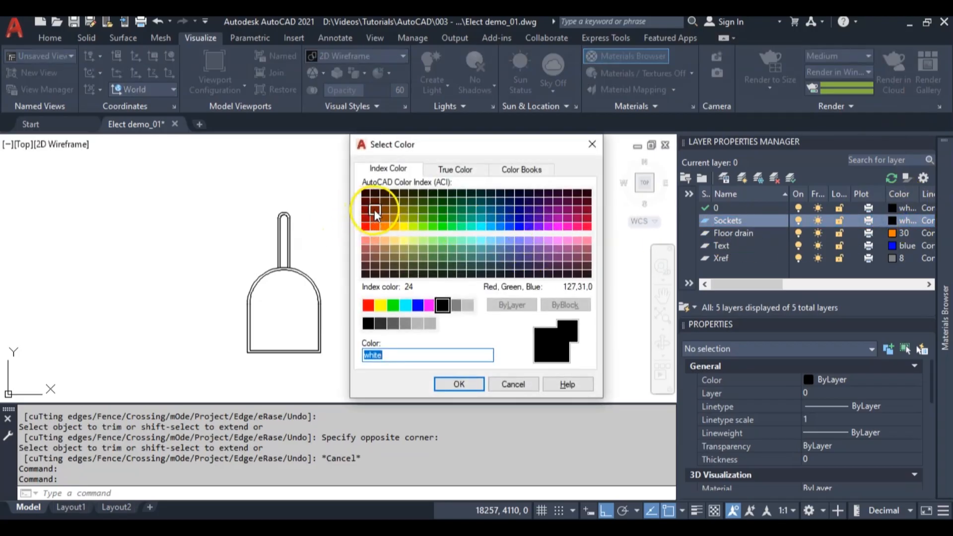
left_click(373, 204)
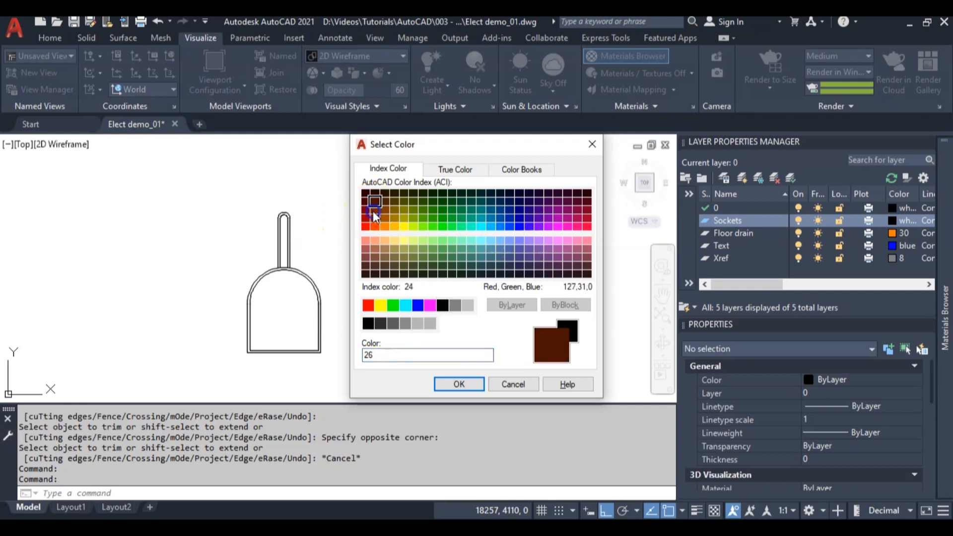
left_click(373, 211)
left_click(458, 384)
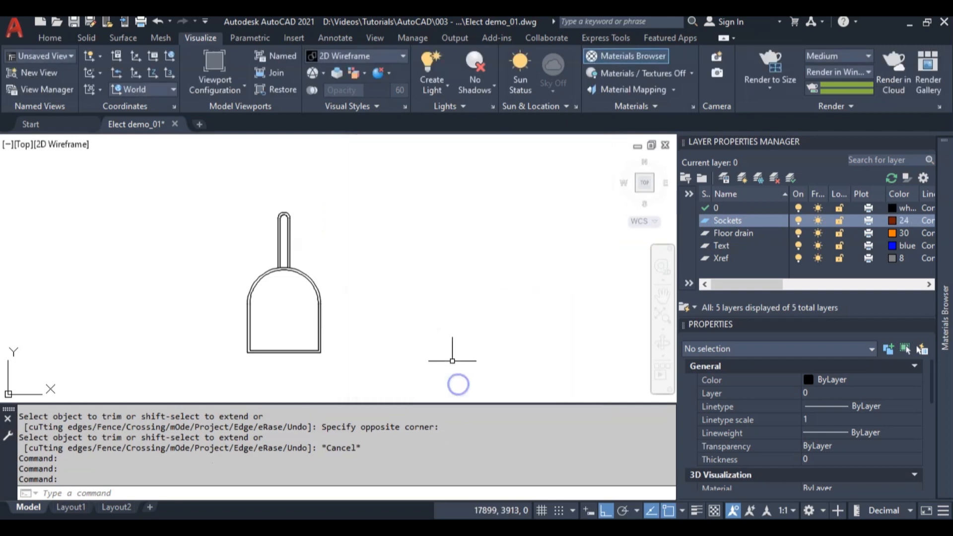
double_click(726, 221)
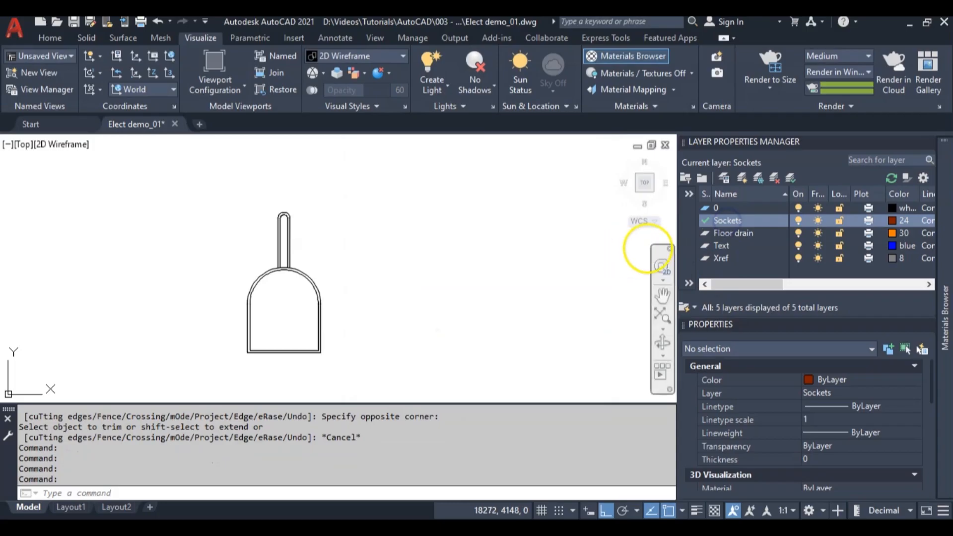
- Move the double-outlined socket symbol from layer 0 to the Sockets layer
scroll(307, 224, "down", 4)
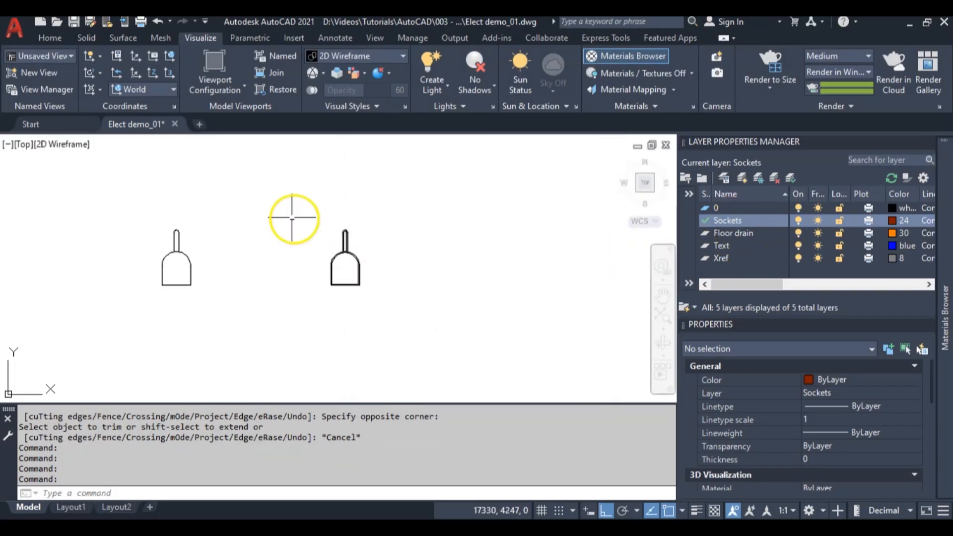
left_click(293, 212)
left_click(405, 322)
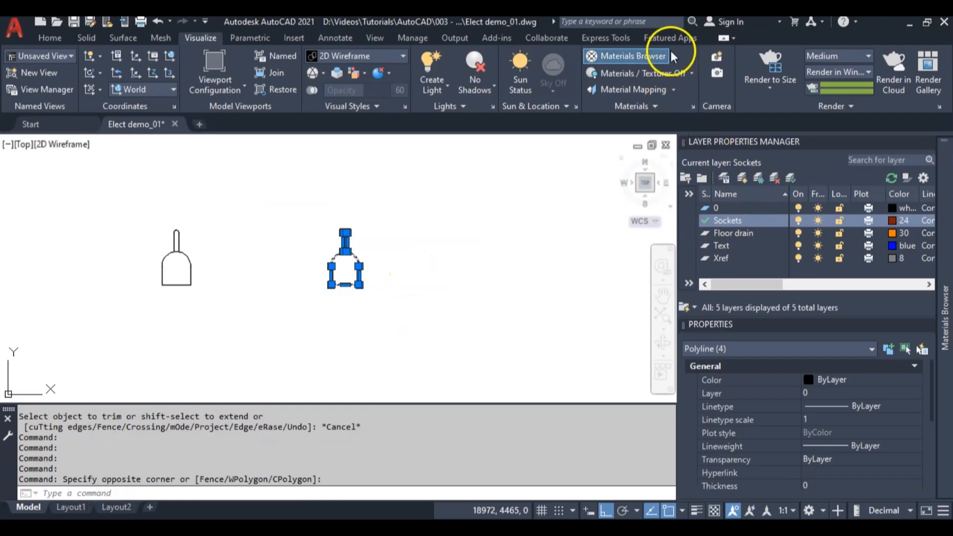
left_click(58, 37)
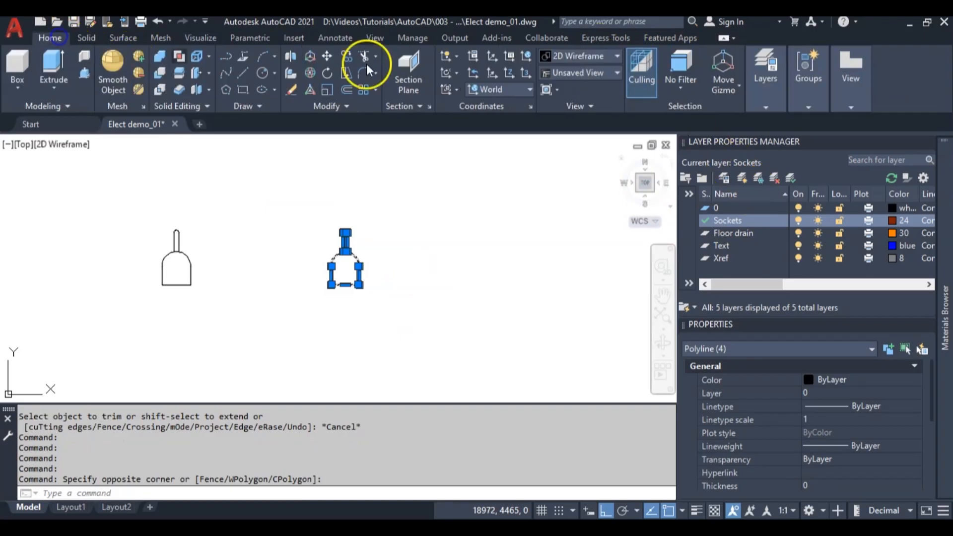
left_click(772, 98)
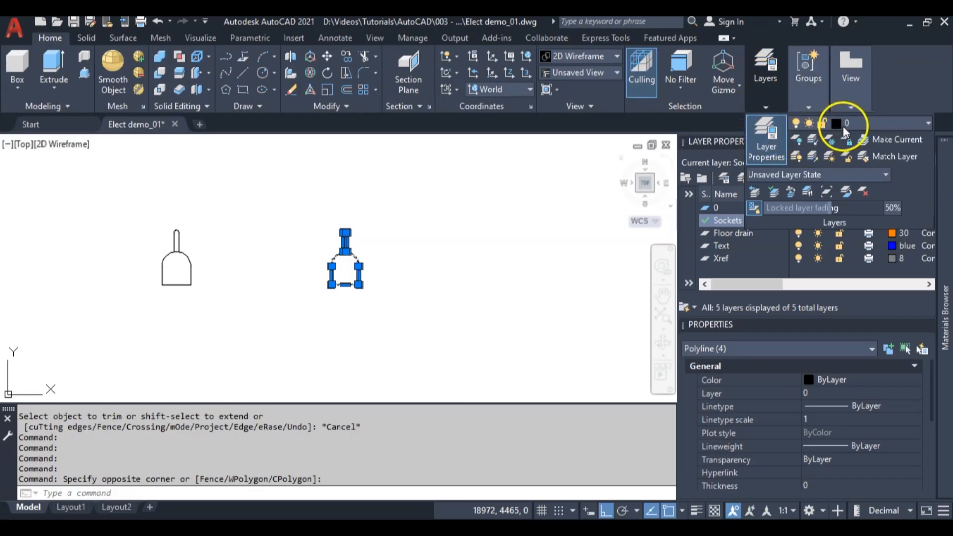
left_click(857, 124)
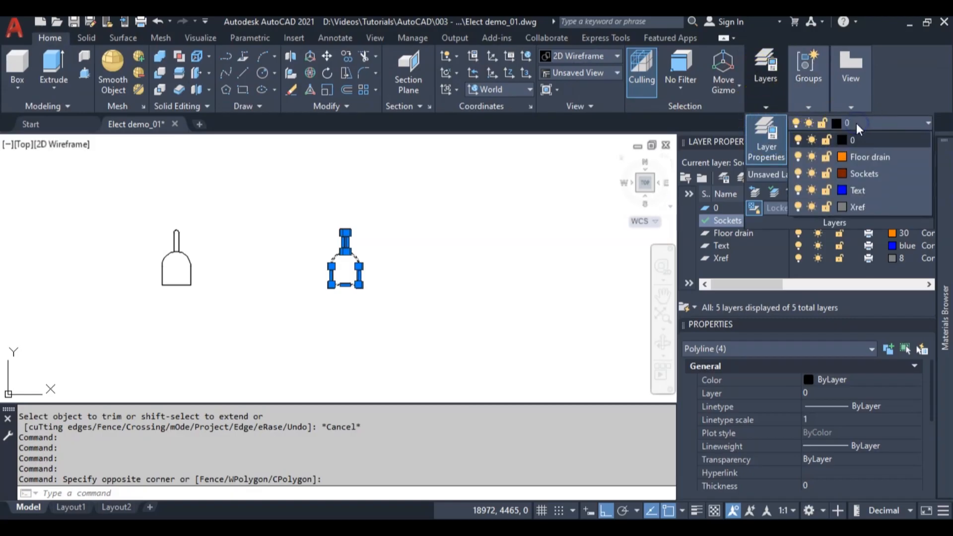
left_click(859, 172)
key("Escape")
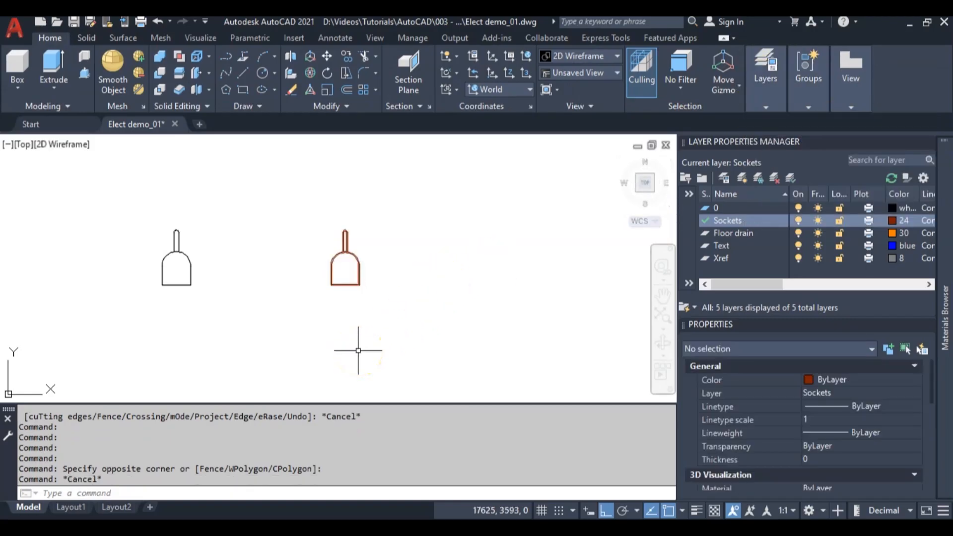
- Assign the original single-outlined socket symbol to the Sockets layer
left_click(145, 189)
left_click(288, 317)
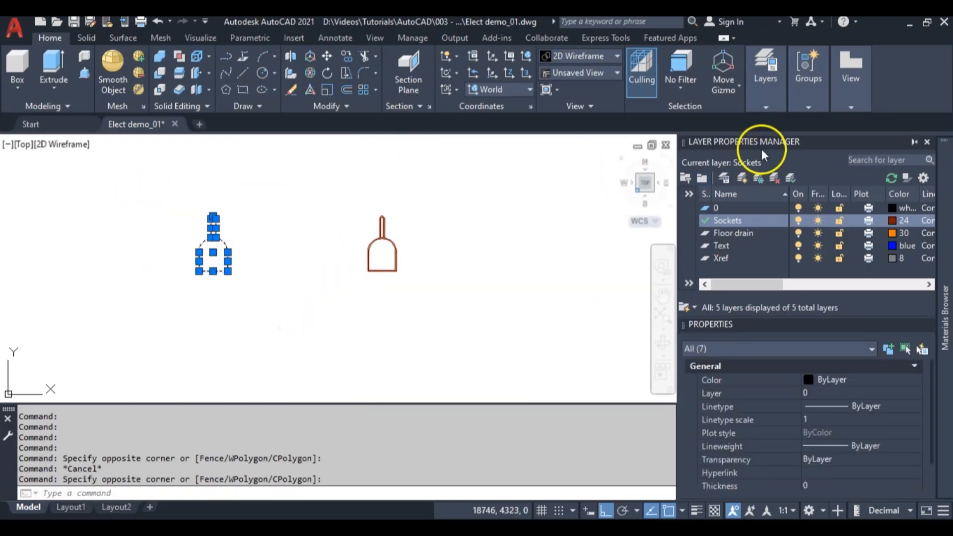
left_click(776, 106)
left_click(869, 121)
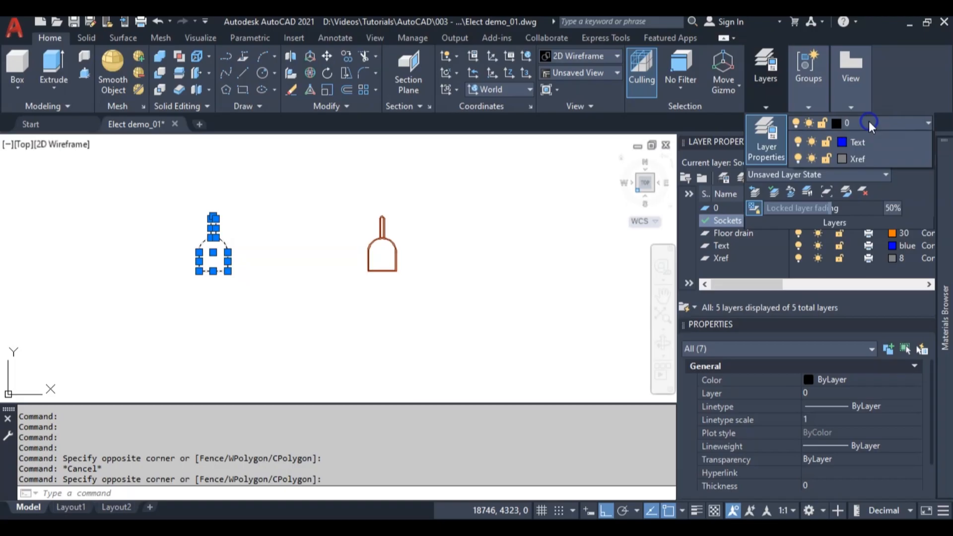
left_click(863, 174)
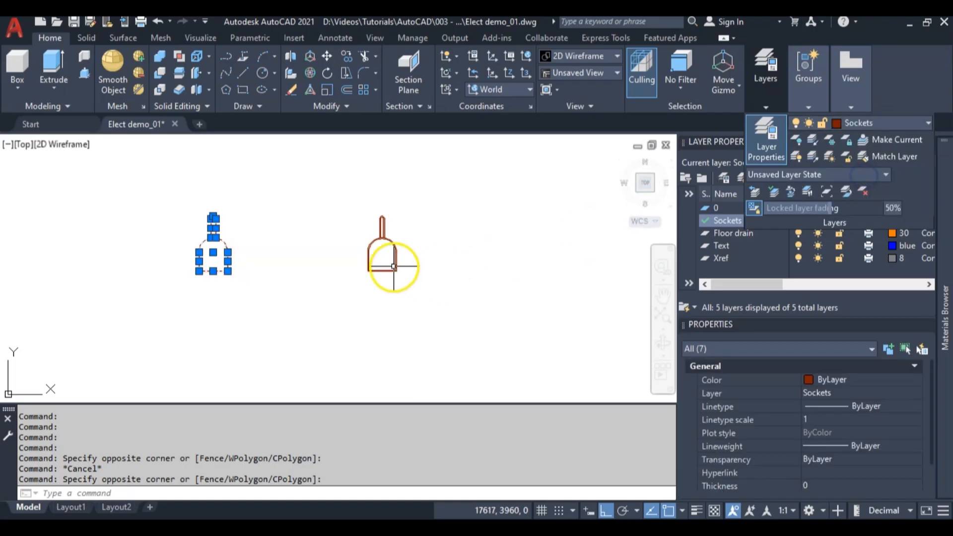
key("Escape")
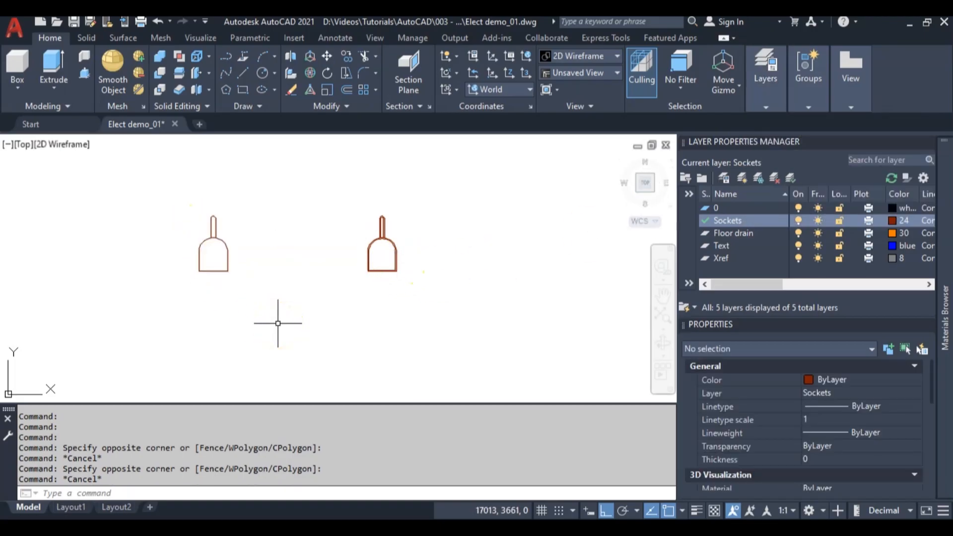
- Fill the gaps between the double outlines of the copied symbol's body and stem with a SOLID hatch
scroll(406, 237, "up", 3)
scroll(334, 256, "up", 5)
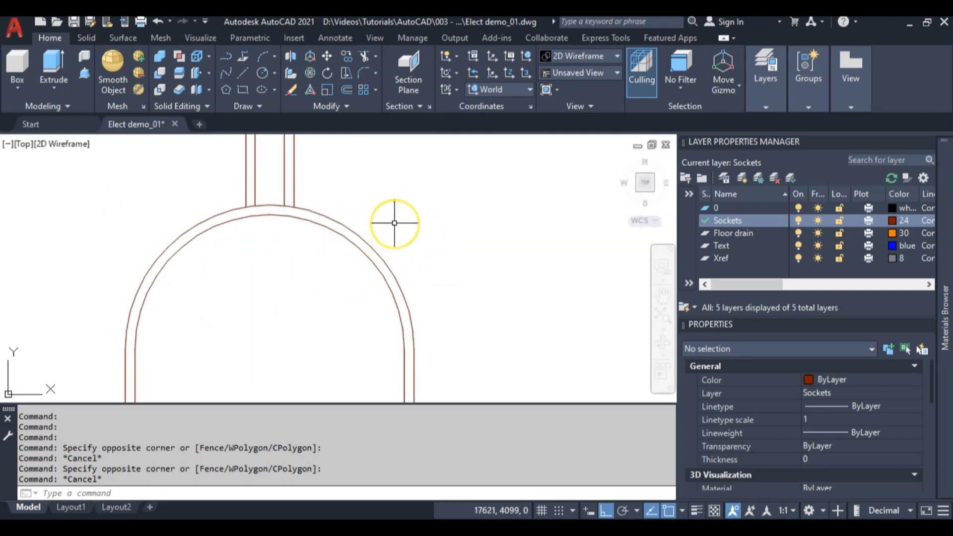
key("Return")
left_click(137, 94)
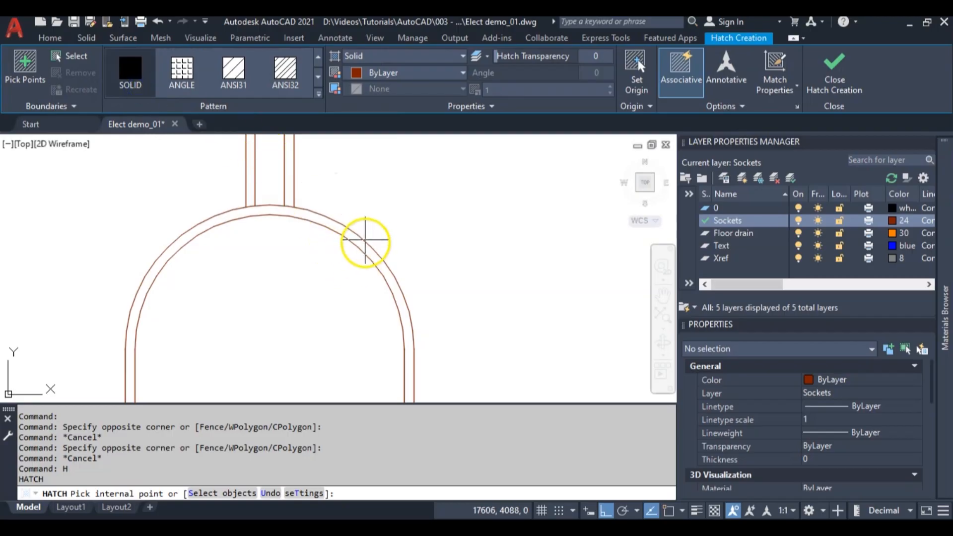
left_click(364, 244)
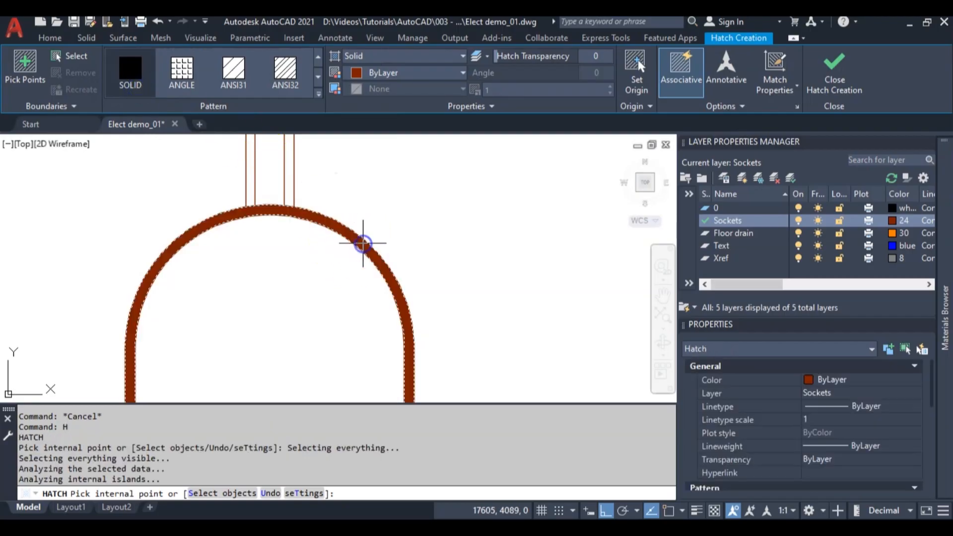
scroll(347, 208, "down", 5)
scroll(336, 176, "up", 5)
left_click(335, 177)
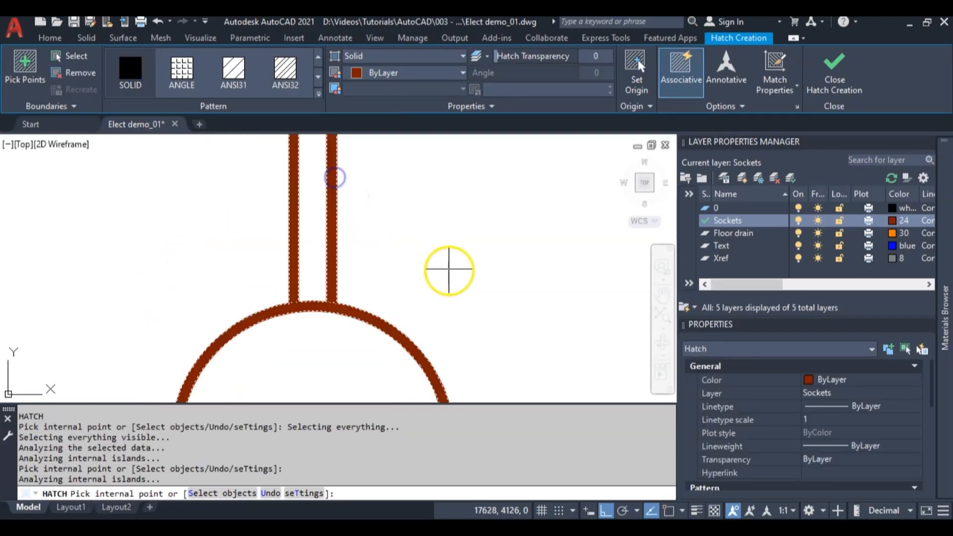
scroll(448, 268, "down", 5)
key("Escape")
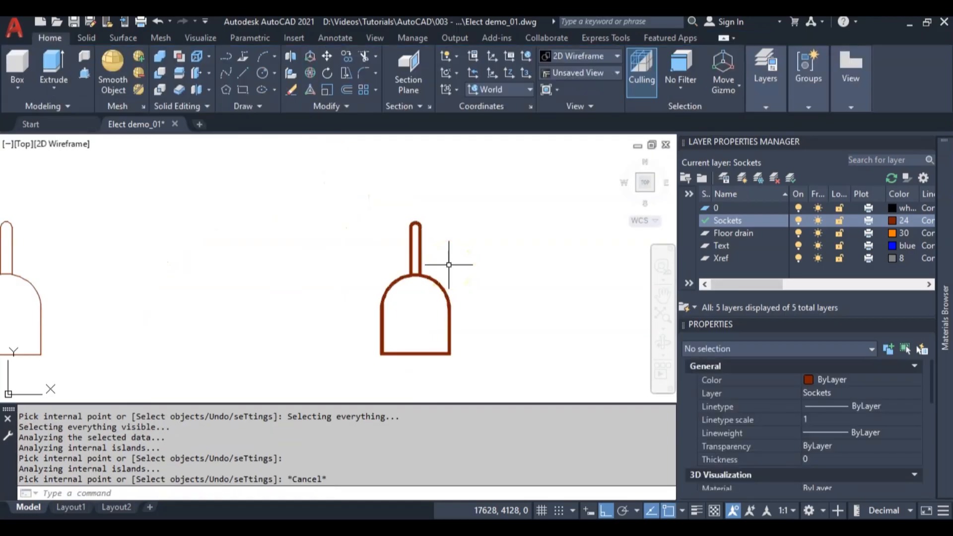
- Define the filled socket symbol as a block named Normal socket1, with its base point picked inside the body
scroll(422, 268, "down", 4)
middle_click_drag(445, 272, 368, 270)
scroll(366, 271, "down", 3)
scroll(334, 255, "up", 3)
left_click(318, 255)
left_click(432, 356)
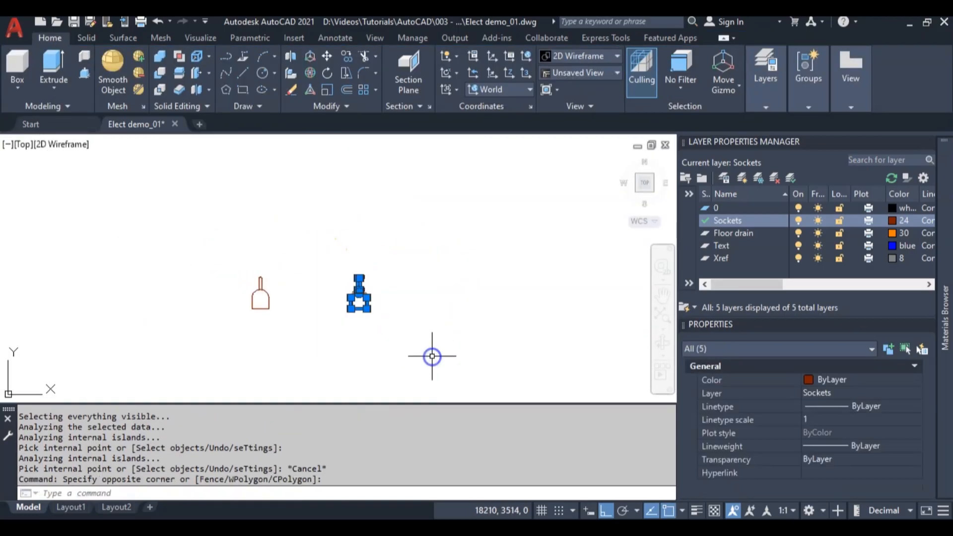
key("Return")
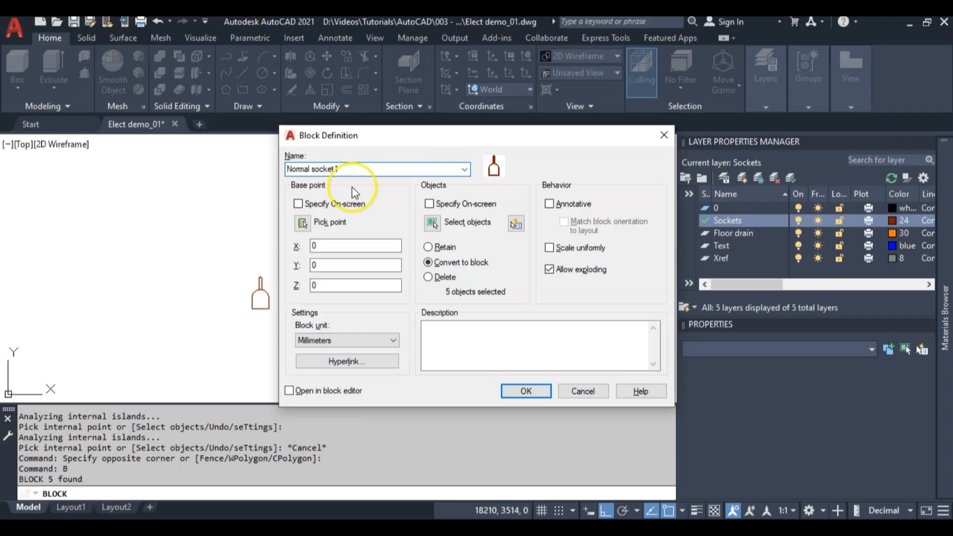
left_click(305, 224)
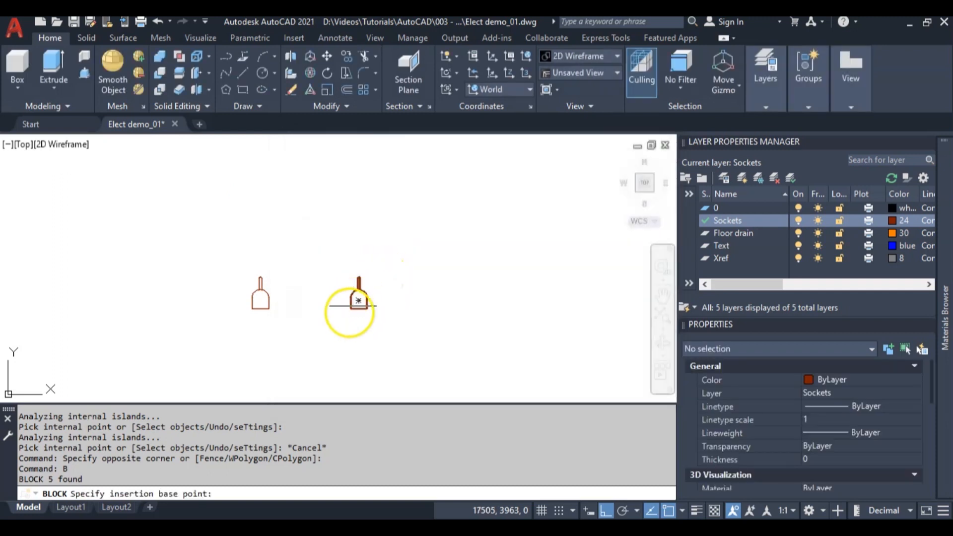
scroll(354, 303, "up", 5)
left_click(380, 258)
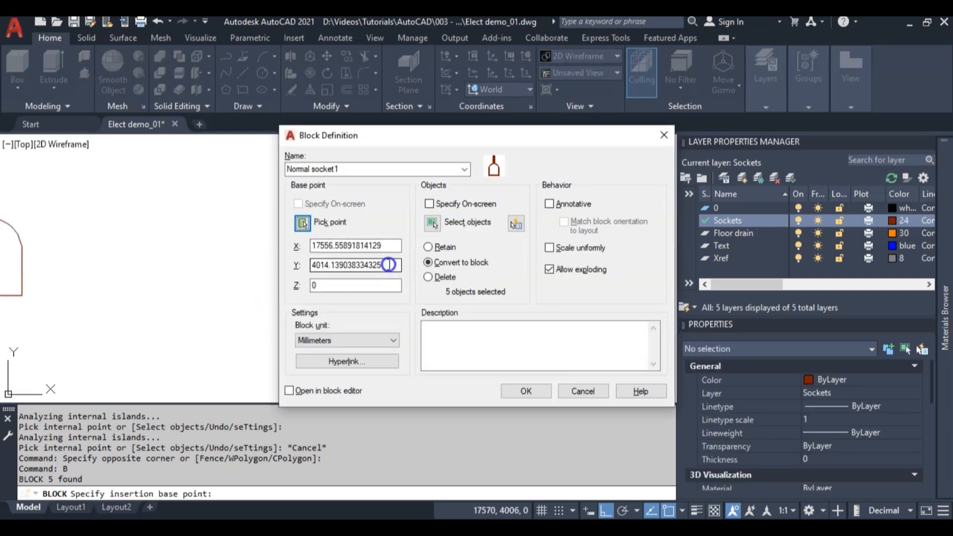
left_click(527, 391)
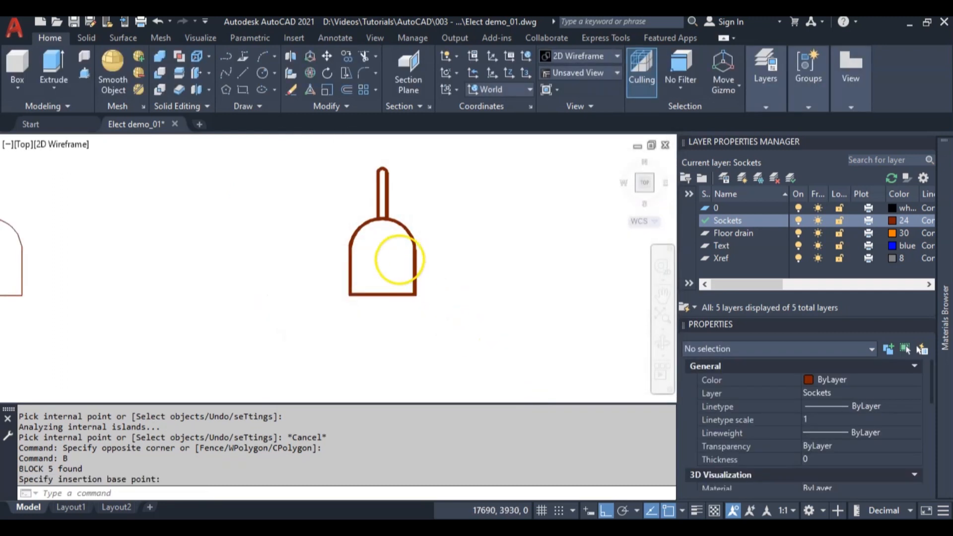
- Define the single-outlined socket symbol as a block named Sockets2, with its base point picked inside the body
scroll(357, 254, "down", 5)
scroll(332, 248, "up", 4)
left_click(276, 186)
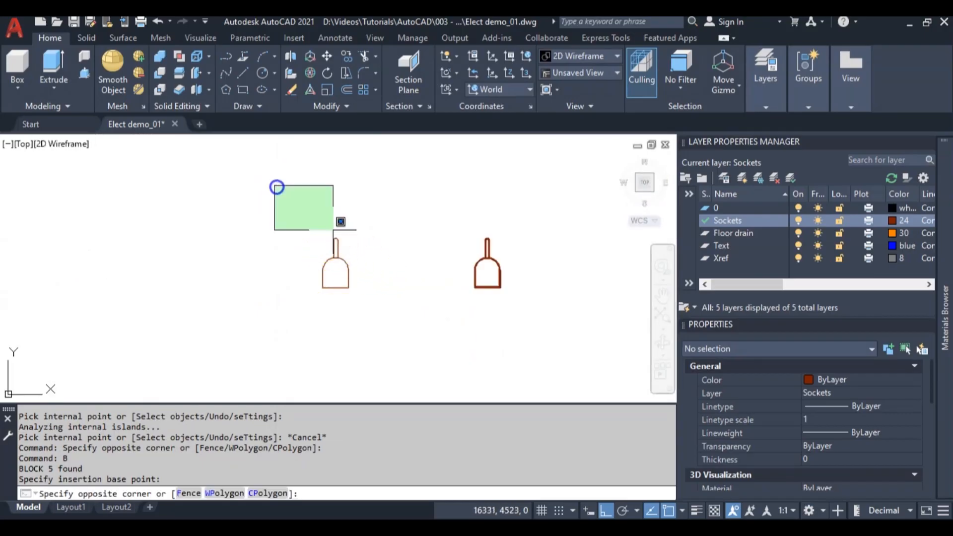
left_click(410, 334)
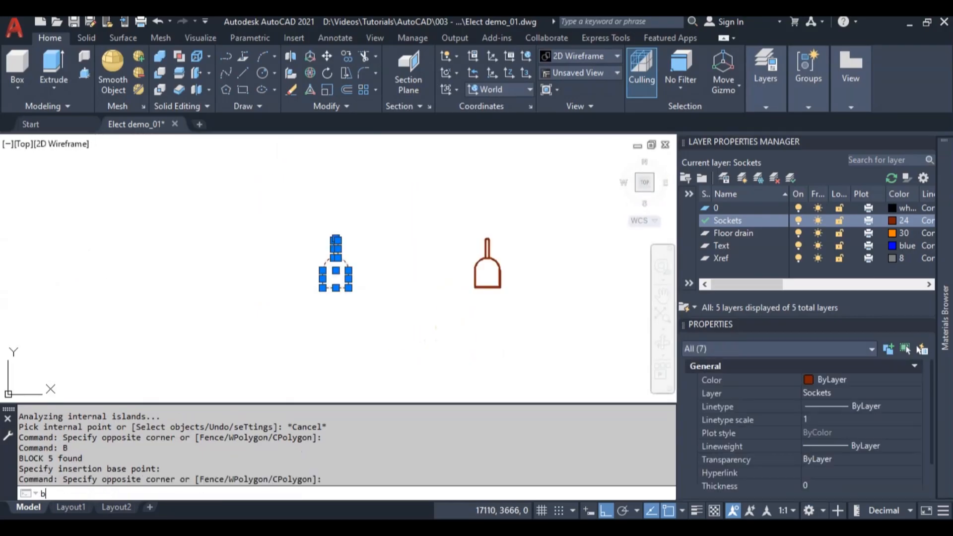
key("Return")
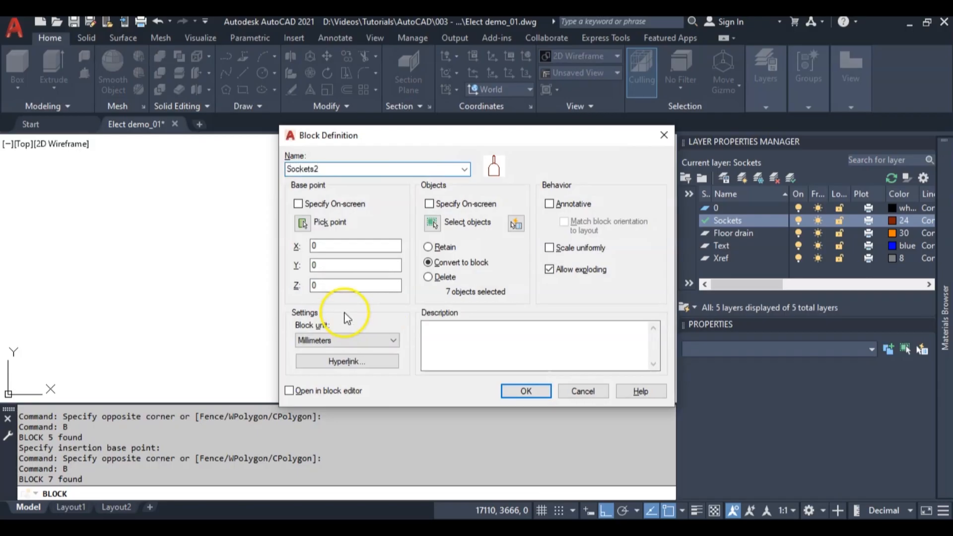
left_click(318, 224)
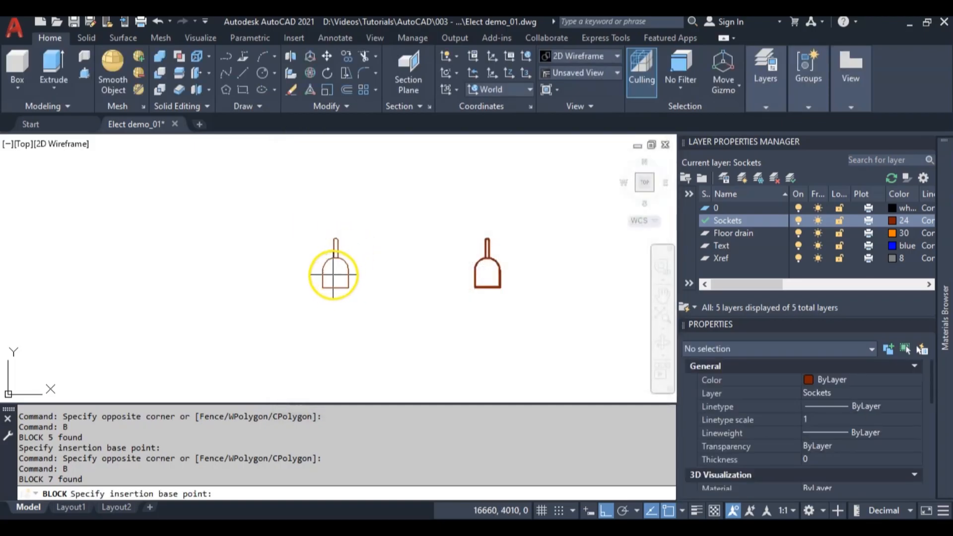
scroll(338, 272, "up", 5)
left_click(320, 276)
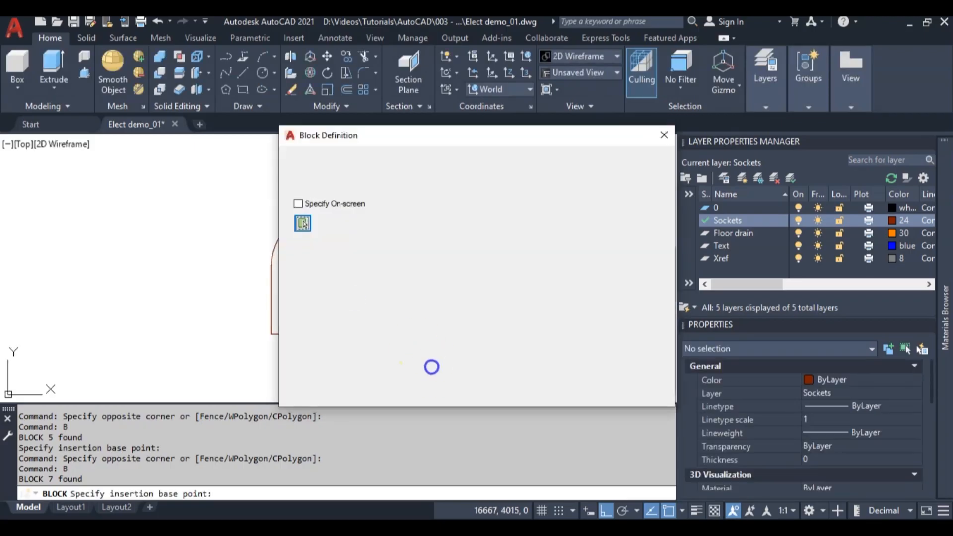
left_click(511, 392)
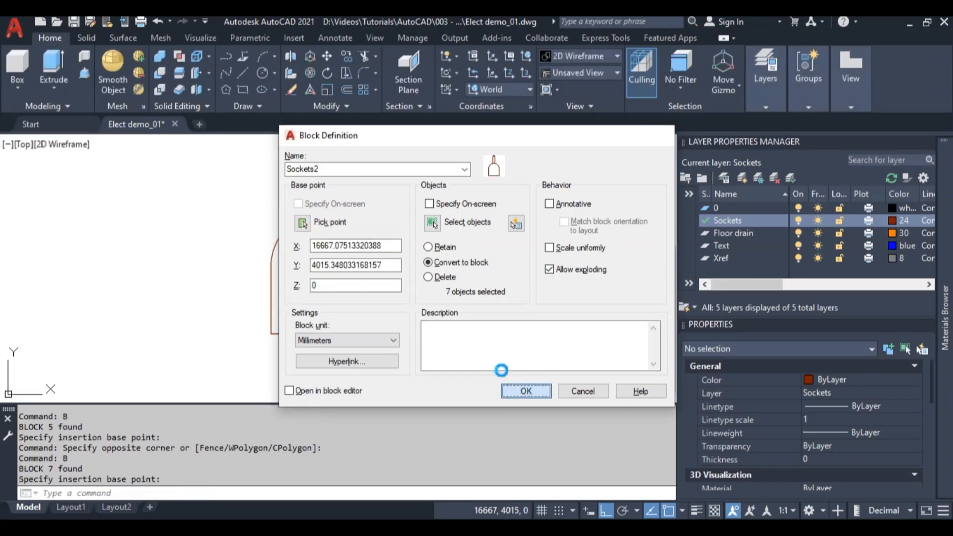
scroll(382, 277, "down", 6)
left_click(408, 283)
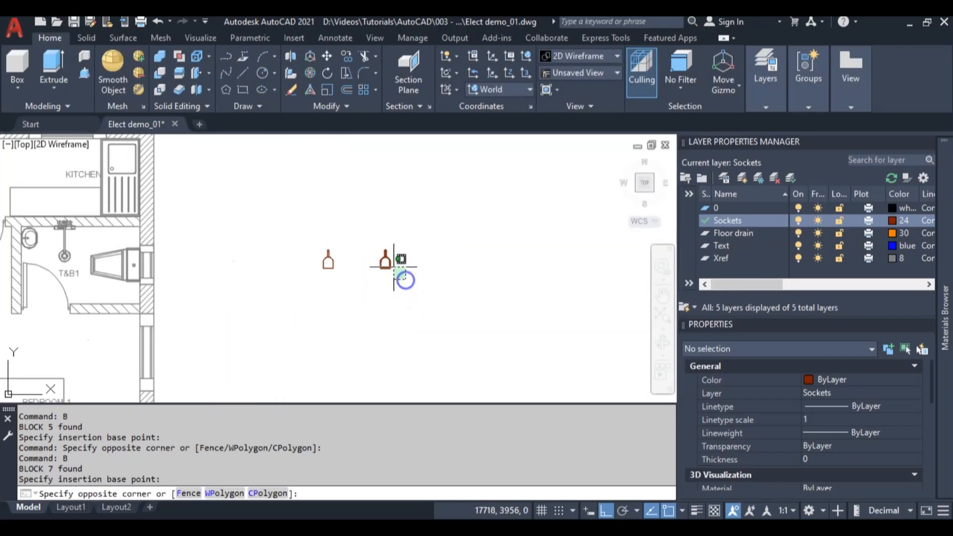
left_click(379, 255)
type("m")
key("Return")
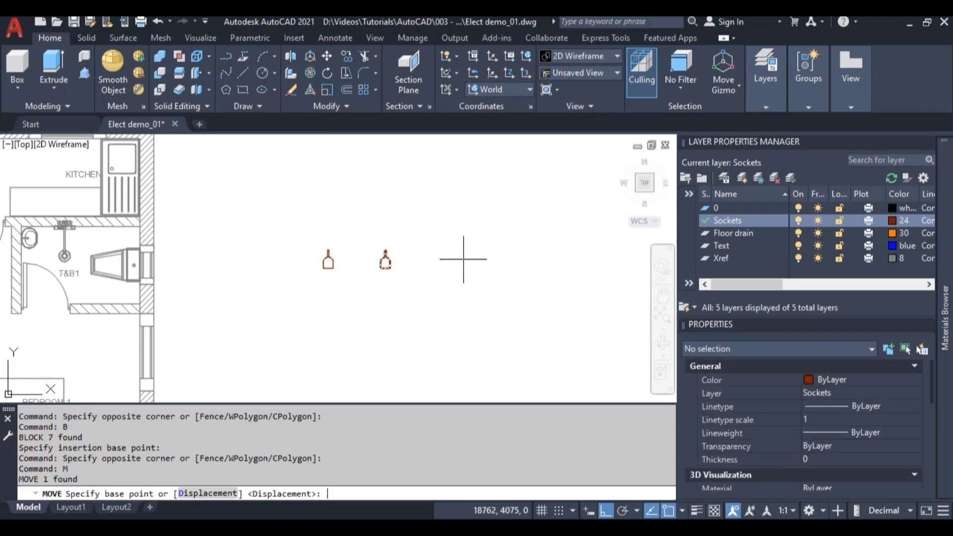
key("Escape")
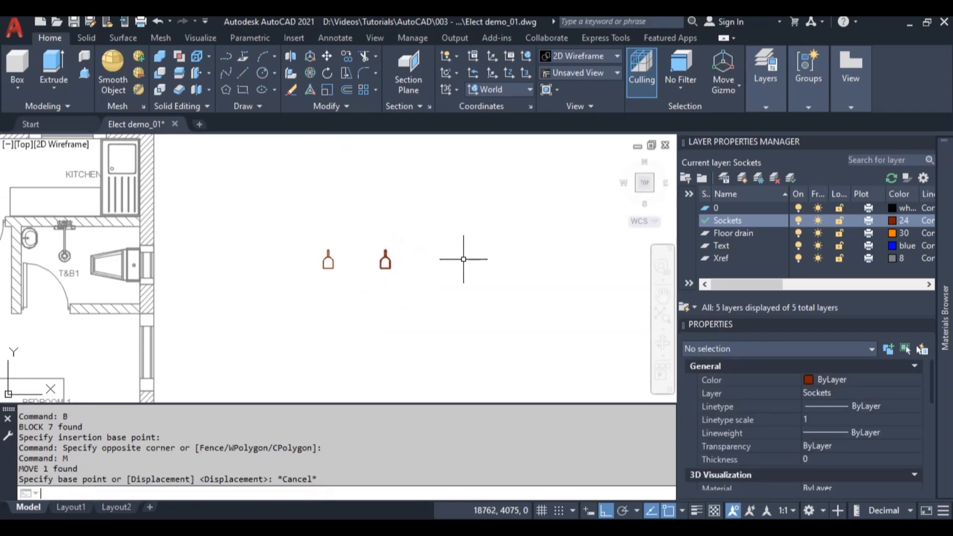
- Copy the filled socket block from the midpoint of its base edge onto the kitchen side of the kitchen–parlour wall
left_click(348, 232)
left_click(441, 312)
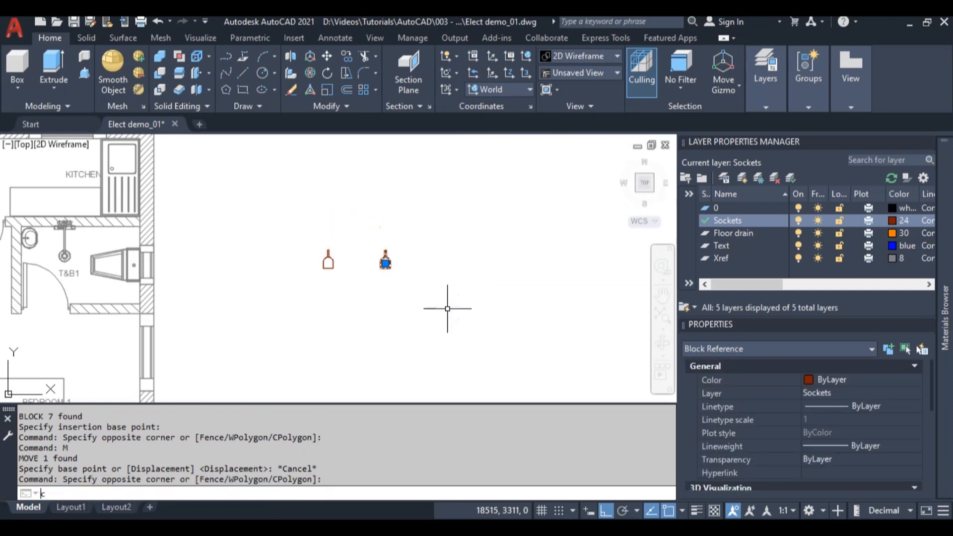
type("co")
key("Return")
scroll(386, 274, "up", 3)
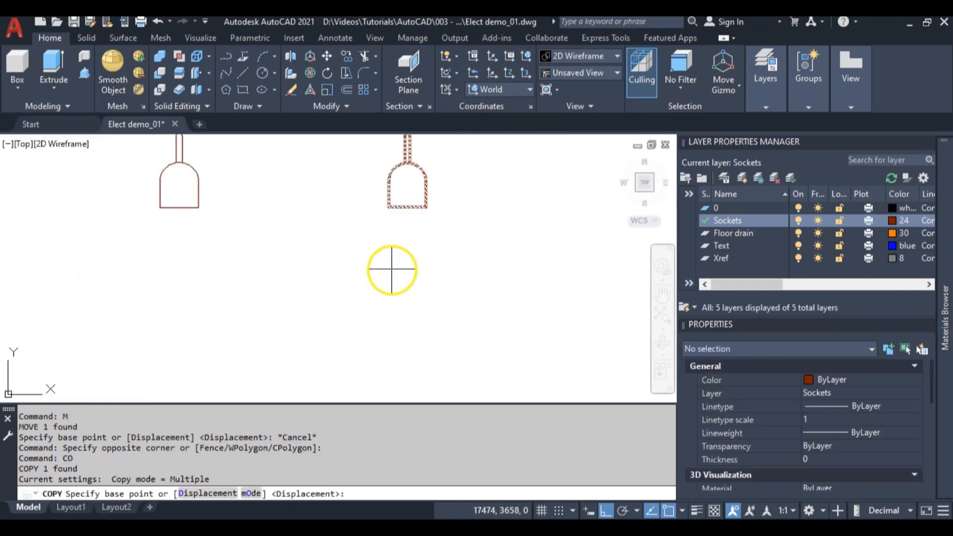
left_click(408, 208)
scroll(409, 248, "down", 5)
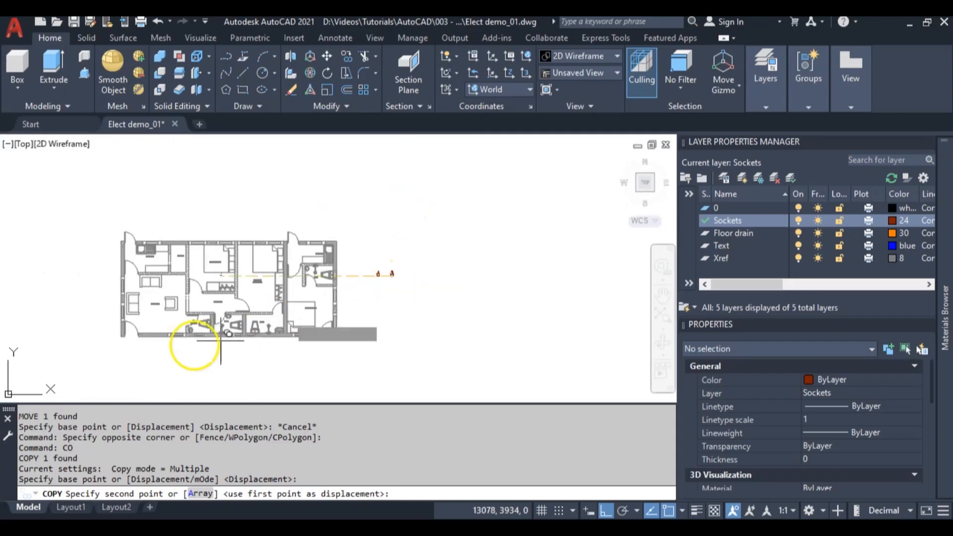
scroll(186, 327, "up", 5)
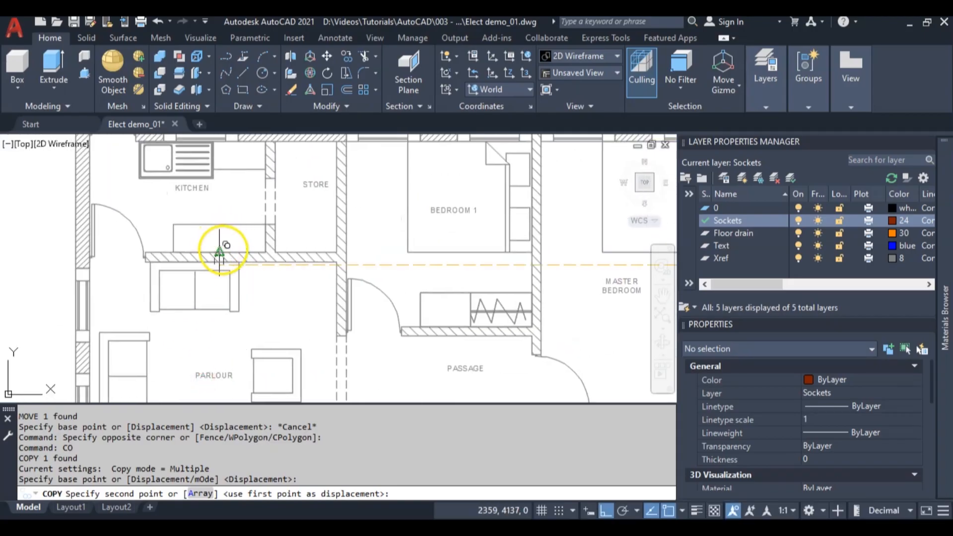
left_click(220, 253)
- Place another copy of the filled socket in the master bedroom, in the open floor near the Bedroom 1 wall, and finish copying
scroll(222, 246, "up", 5)
scroll(276, 253, "down", 8)
middle_click_drag(379, 271, 274, 269)
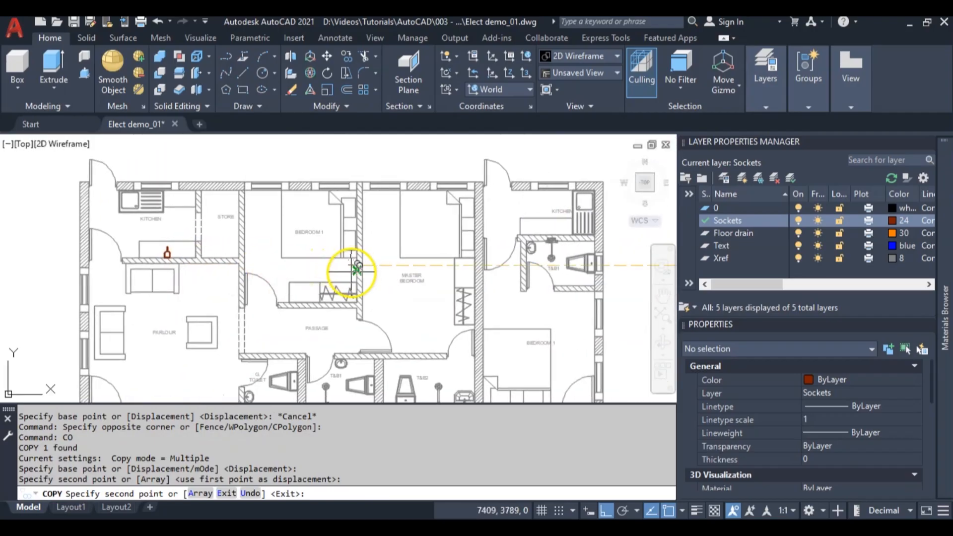
scroll(374, 253, "up", 6)
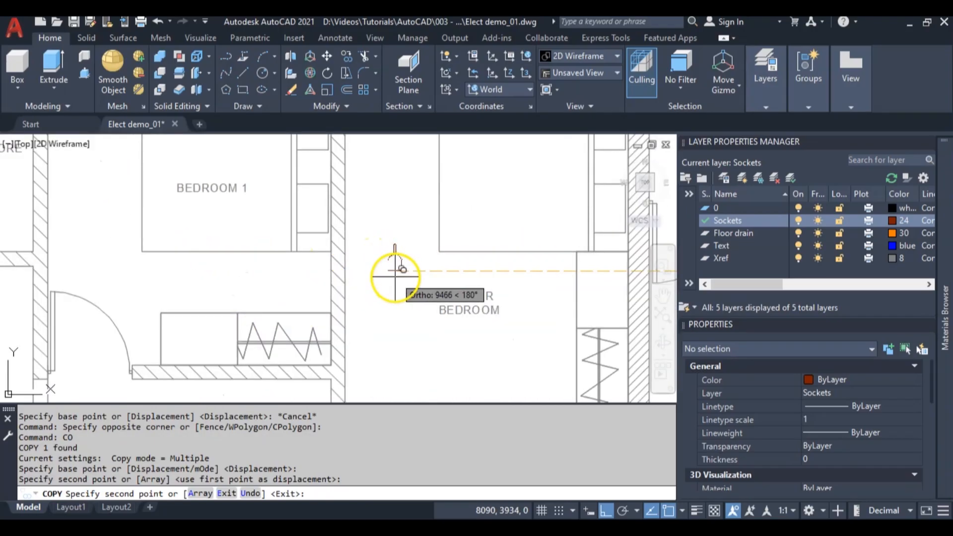
left_click(395, 276)
key("Escape")
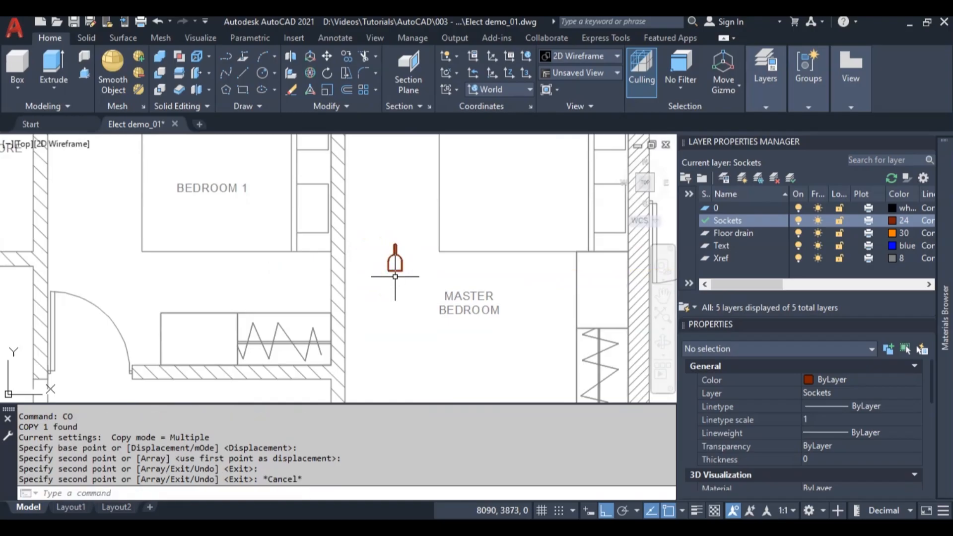
left_click_drag(423, 286, 373, 235)
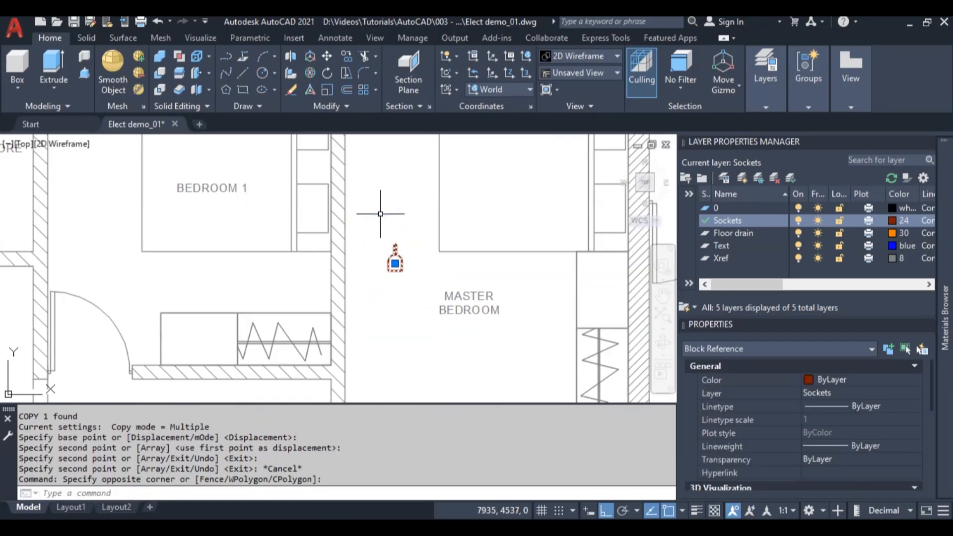
key("Return")
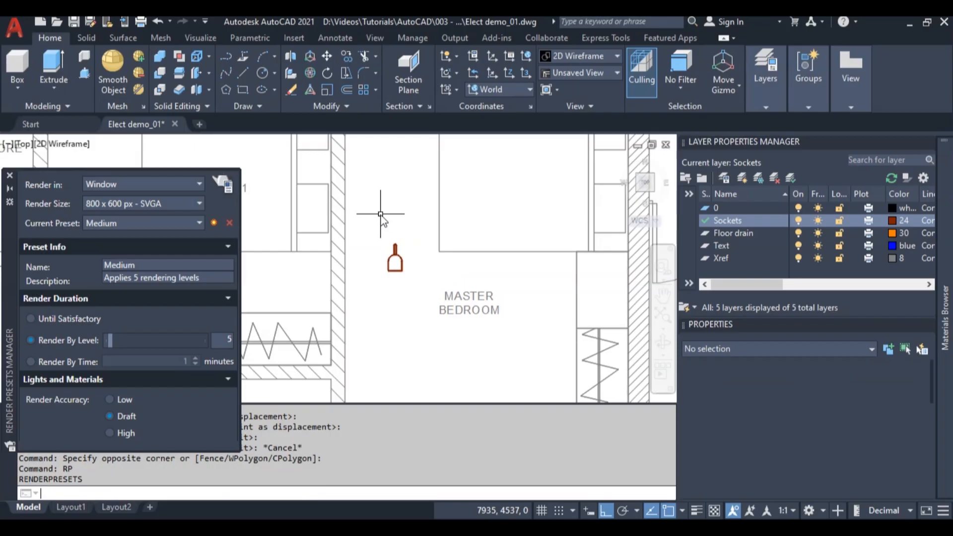
left_click(11, 176)
- Rotate the master bedroom socket by -90 degrees about a point on its base
left_click(368, 219)
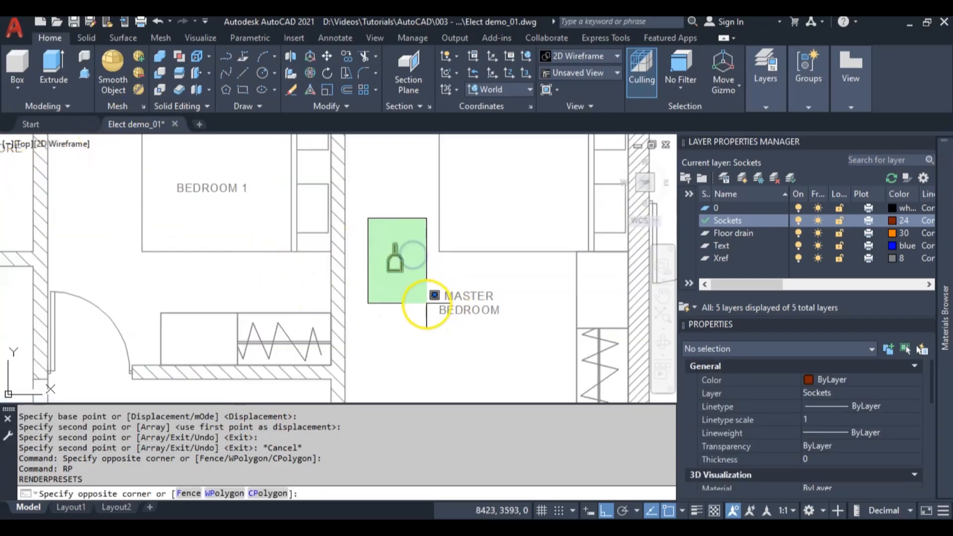
left_click(427, 303)
type("ro")
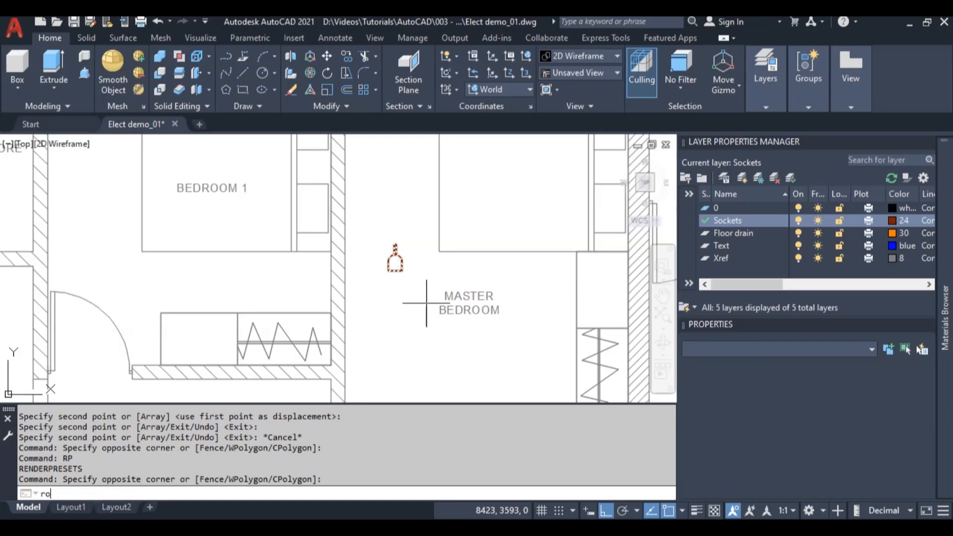
key("Return")
left_click(394, 266)
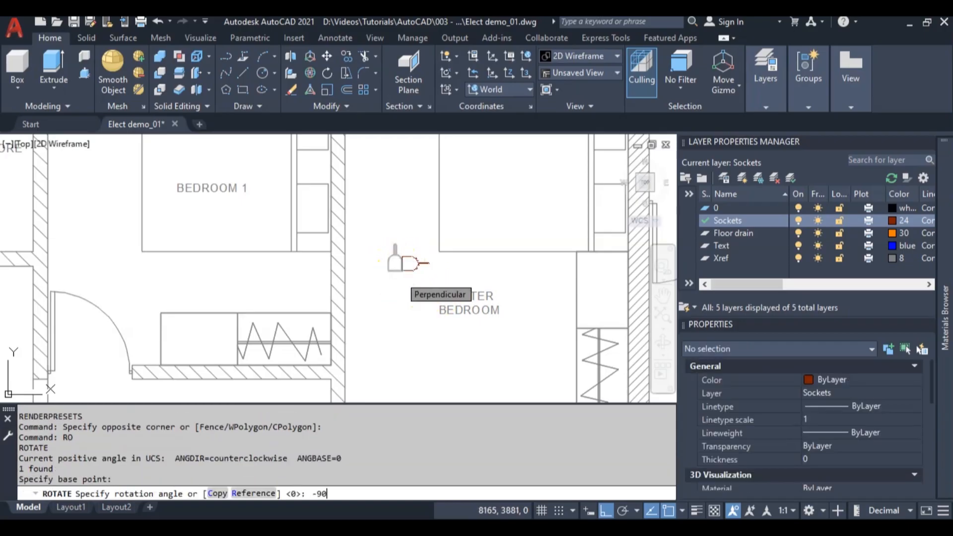
type("-90")
key("Return")
- Move the rotated socket by the midpoint of its base edge onto the master bedroom side of the Bedroom 1 wall
left_click(425, 281)
left_click(385, 232)
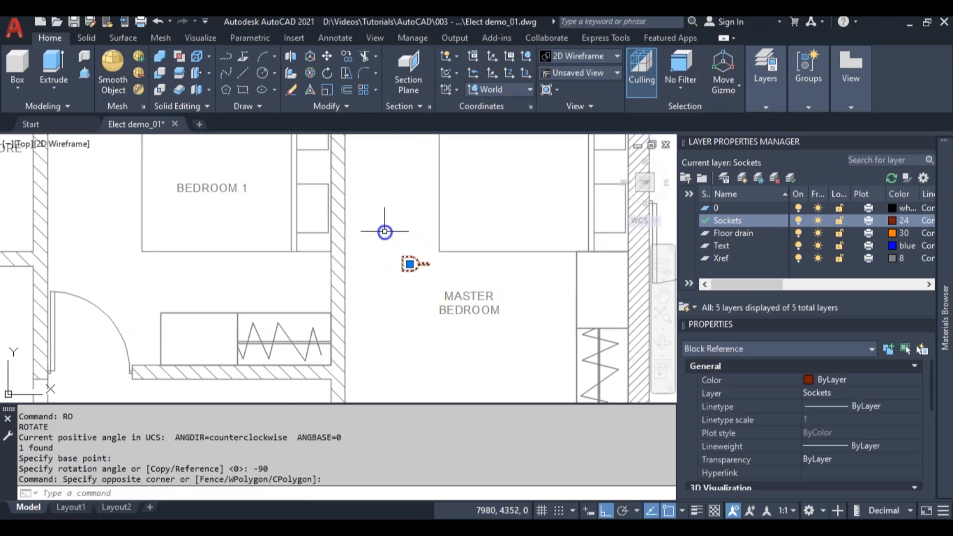
type("m")
key("Return")
scroll(367, 259, "up", 5)
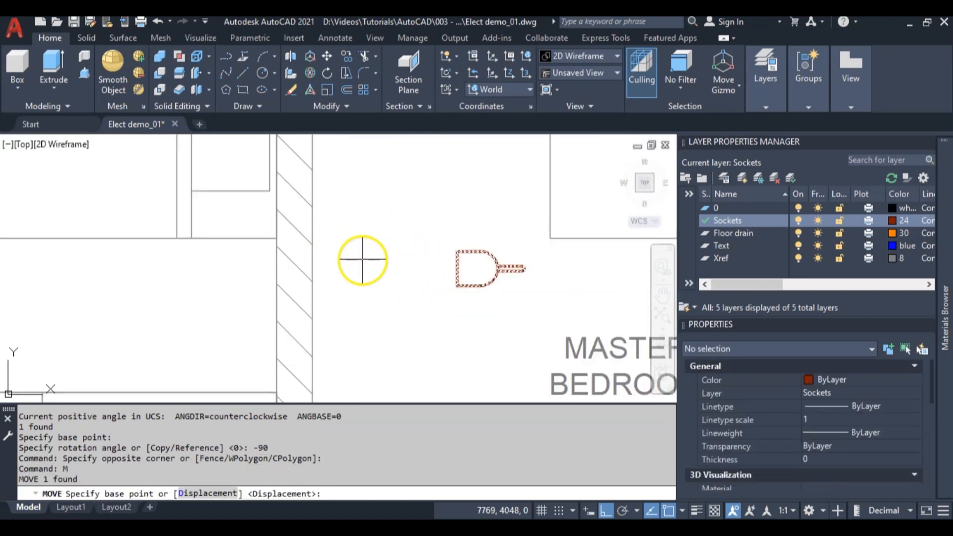
left_click(456, 266)
scroll(435, 248, "down", 6)
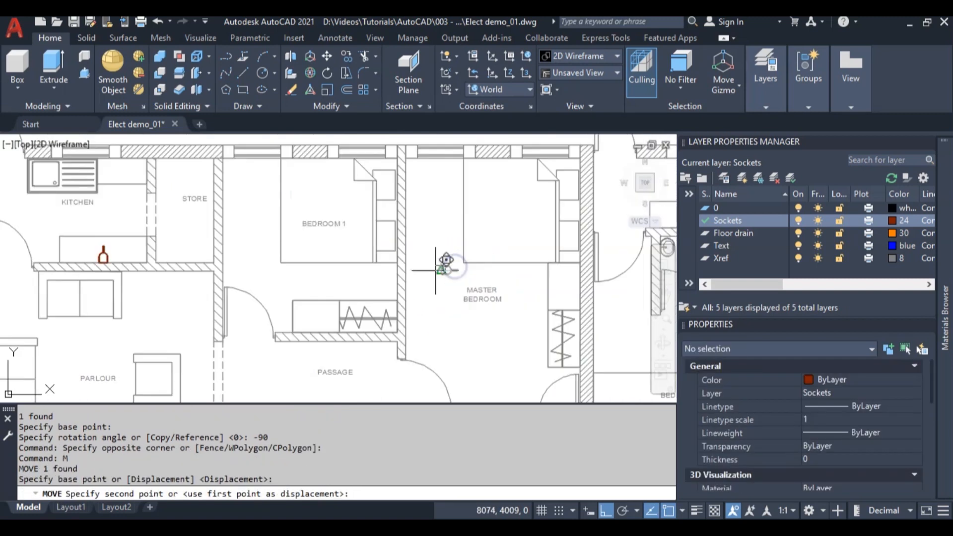
scroll(424, 257, "up", 5)
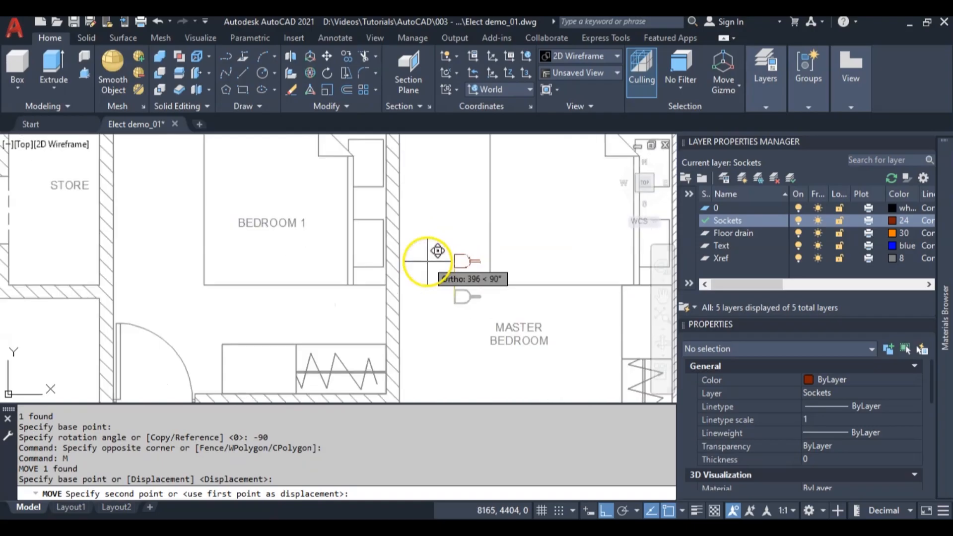
left_click(402, 236)
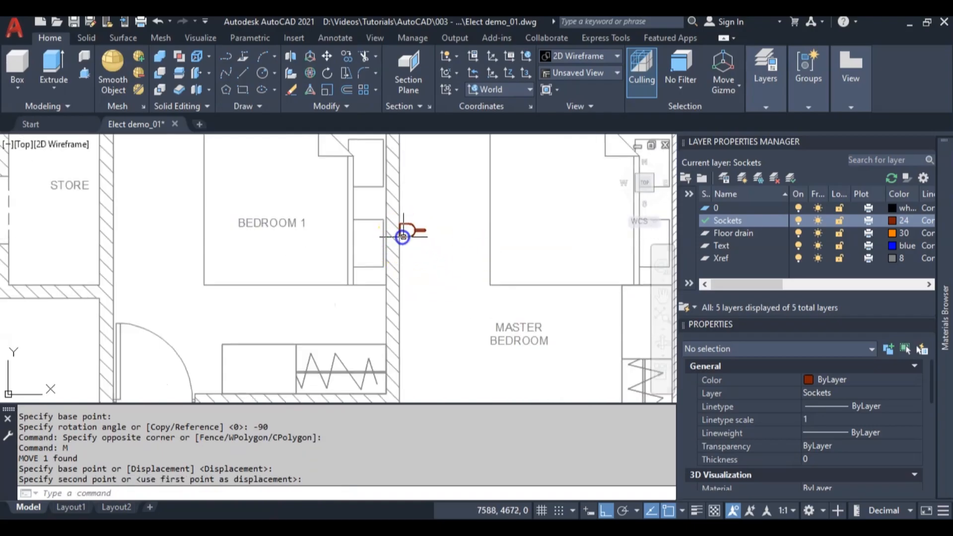
- Examine the socket on the master bedroom wall up close and the socket placement across the whole floor plan
scroll(407, 233, "down", 4)
middle_click_drag(440, 262, 372, 186)
scroll(372, 186, "down", 4)
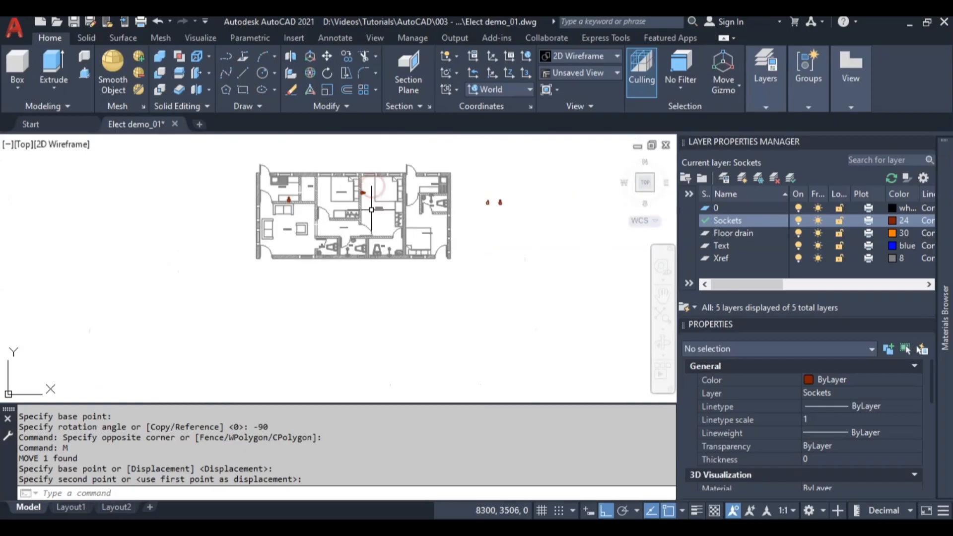
scroll(349, 193, "up", 5)
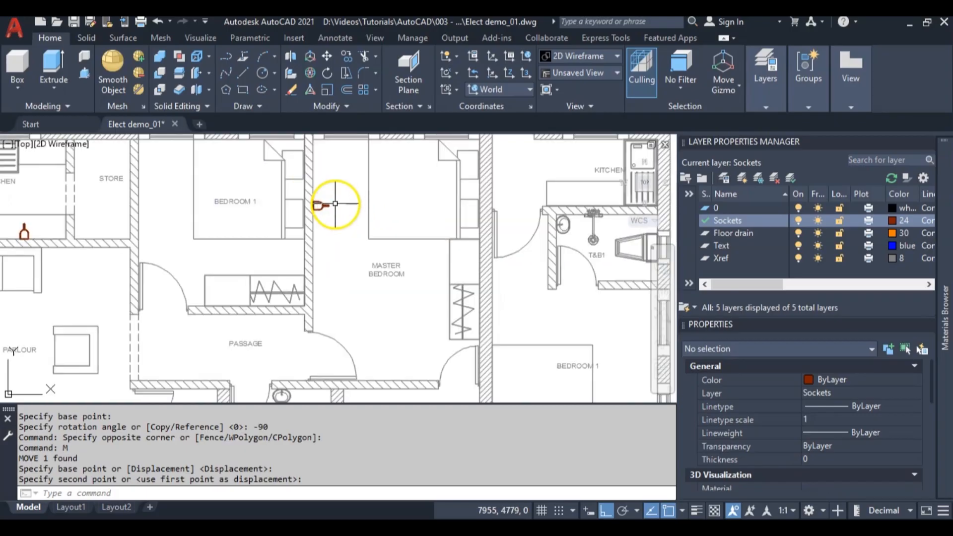
scroll(319, 207, "up", 6)
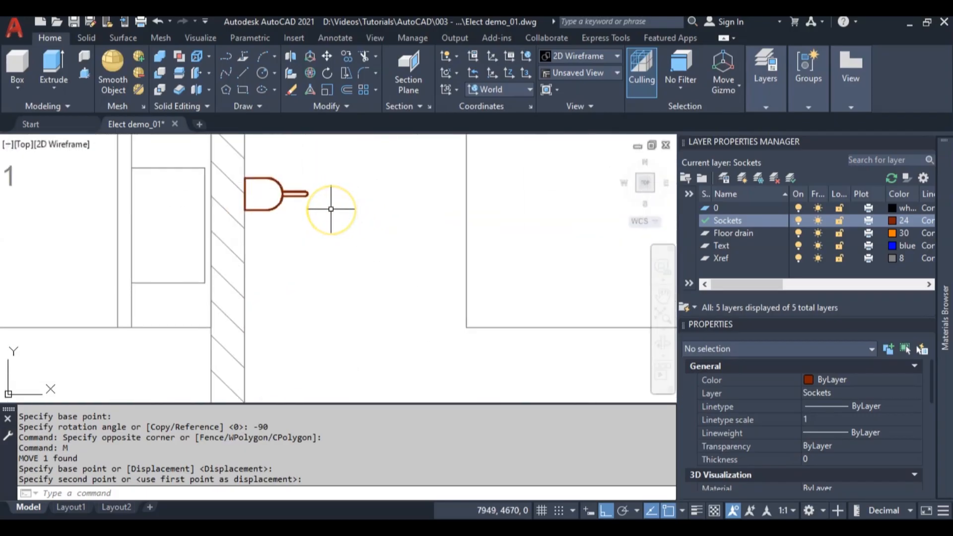
scroll(331, 208, "down", 4)
scroll(358, 222, "down", 2)
middle_click_drag(364, 226, 324, 221)
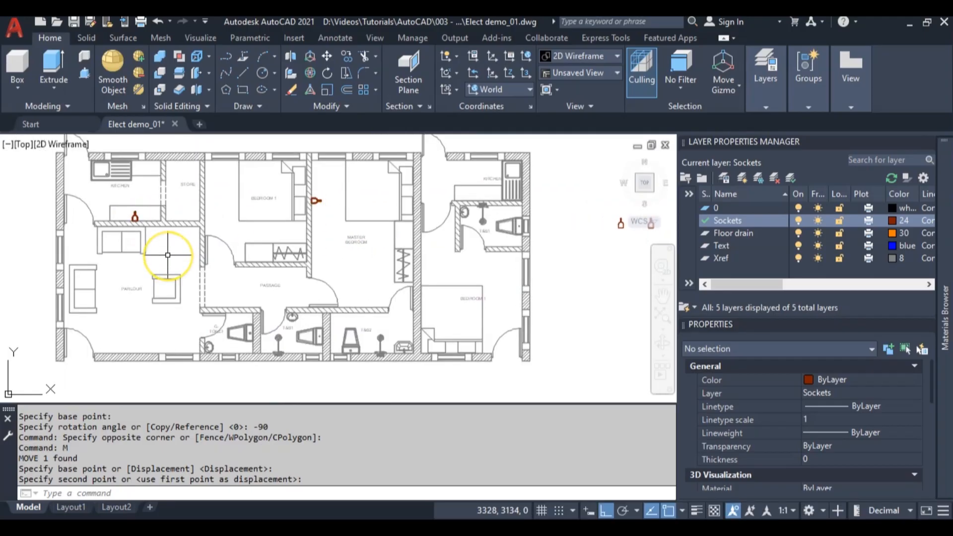
middle_click_drag(168, 255, 183, 271)
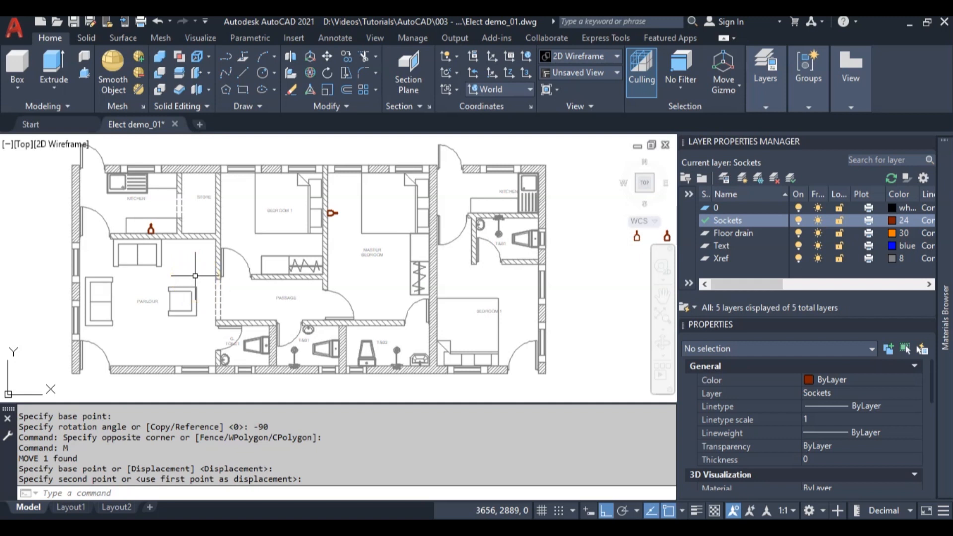
left_click(89, 440)
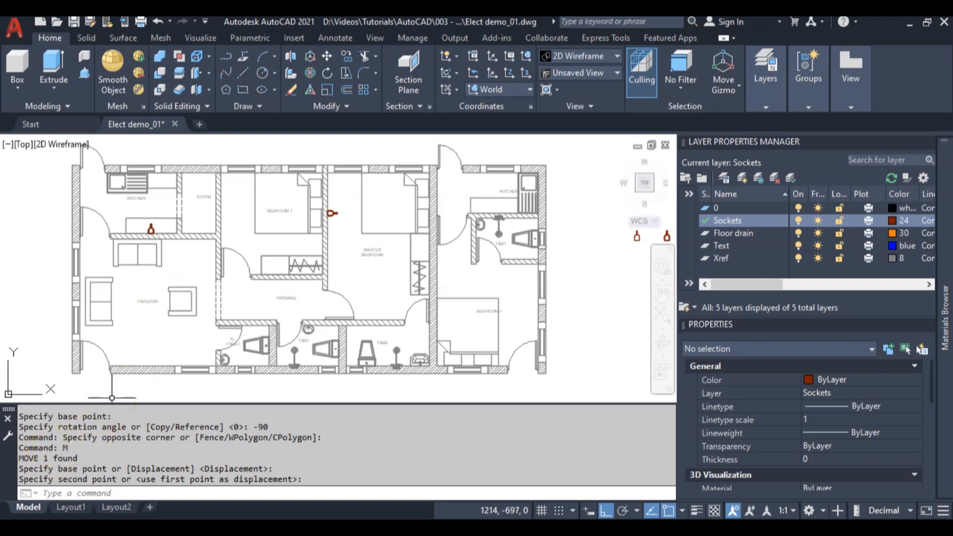